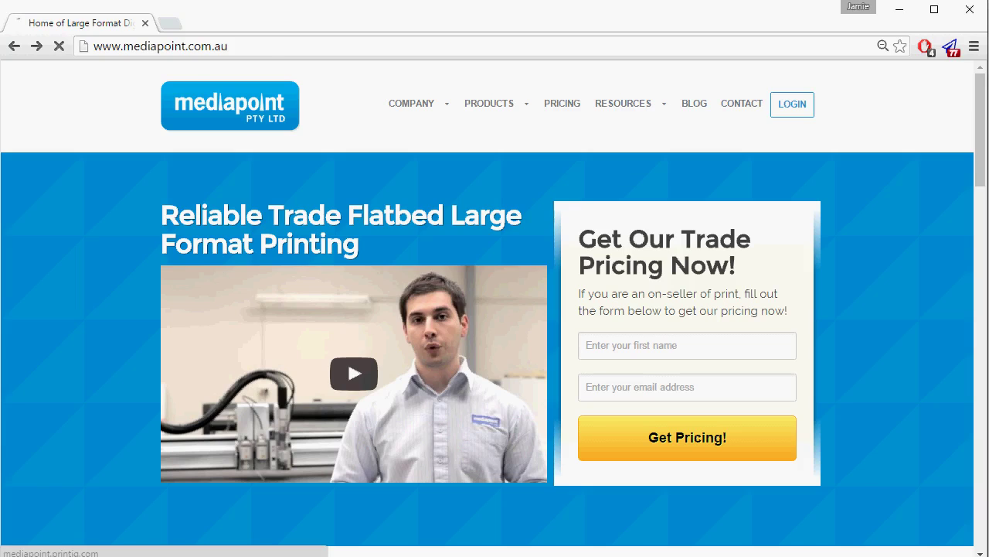
- Log in to the Mediapoint portal as testcustomer with the account password, and dismiss the offer to save the password
left_click(793, 104)
double_click(350, 231)
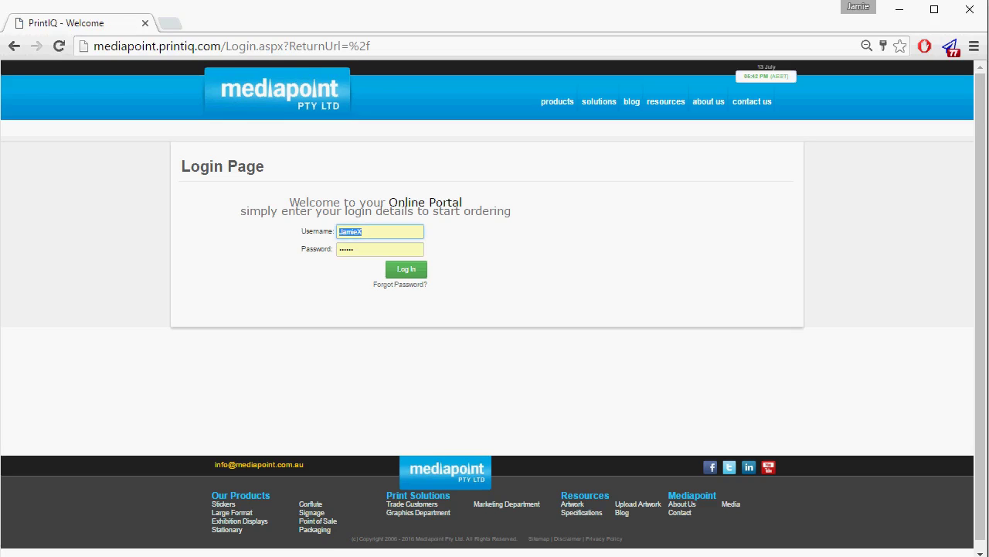
type("testcustomer")
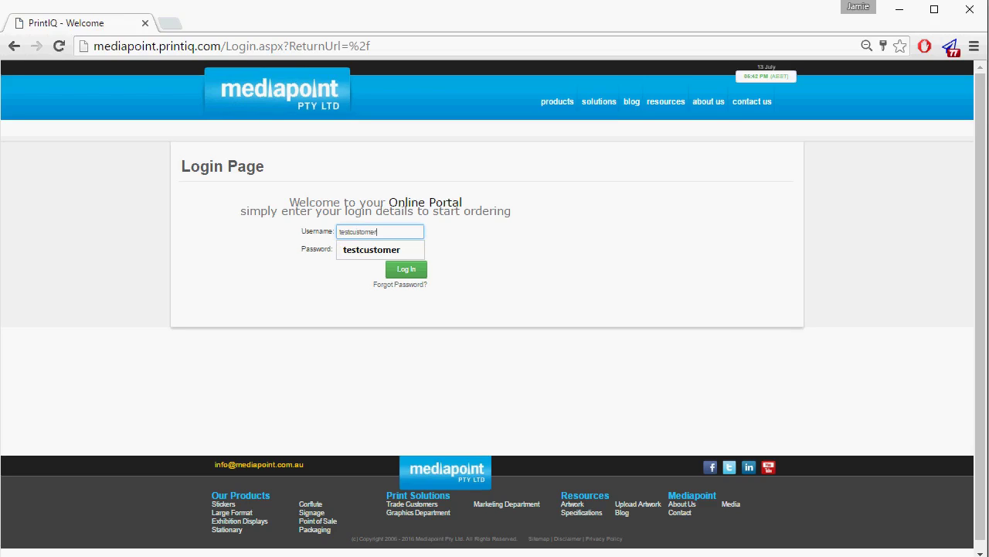
key("Tab")
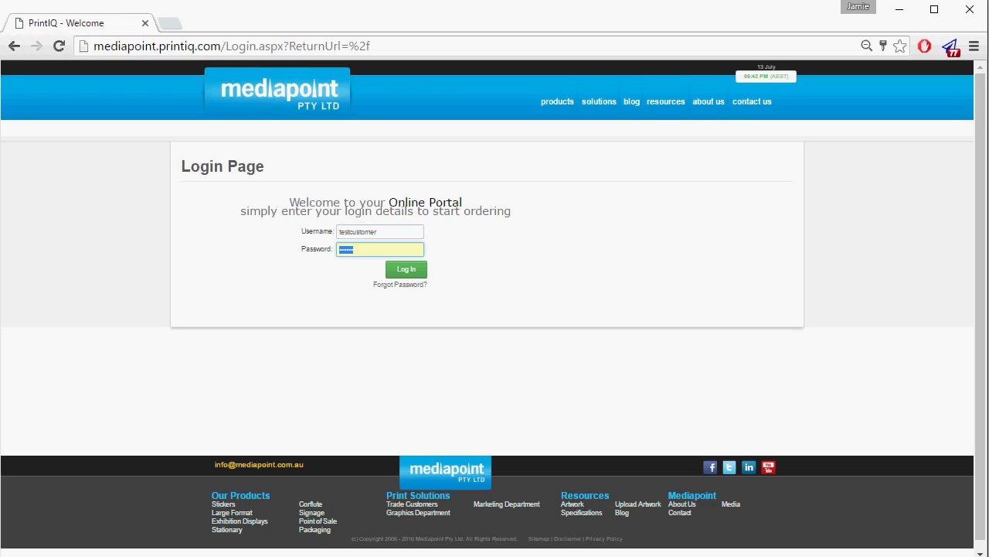
type("***")
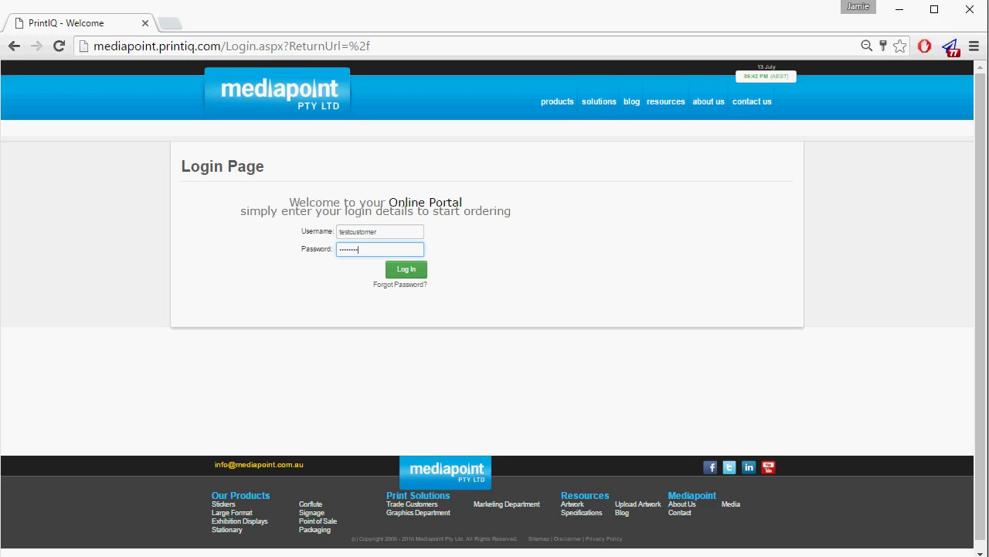
key("Return")
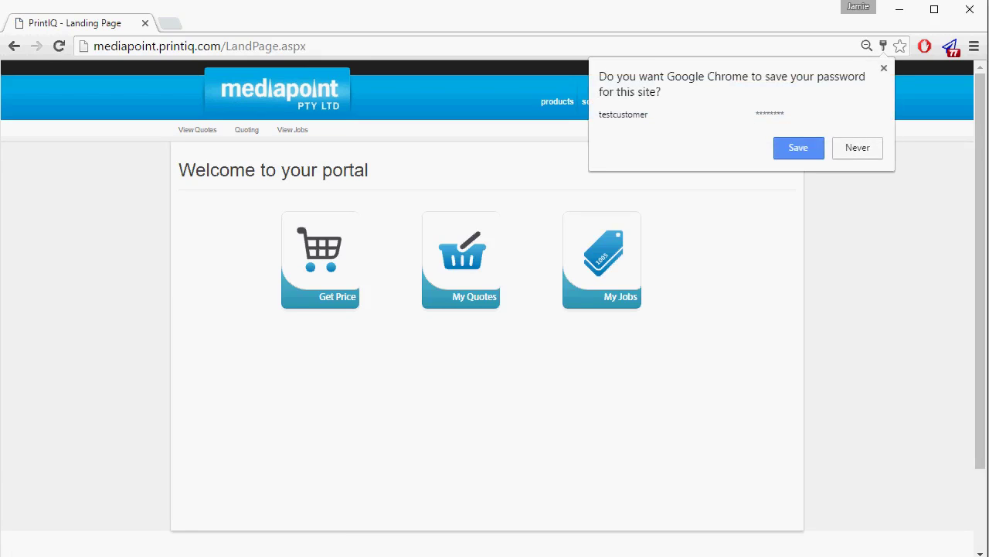
key("Escape")
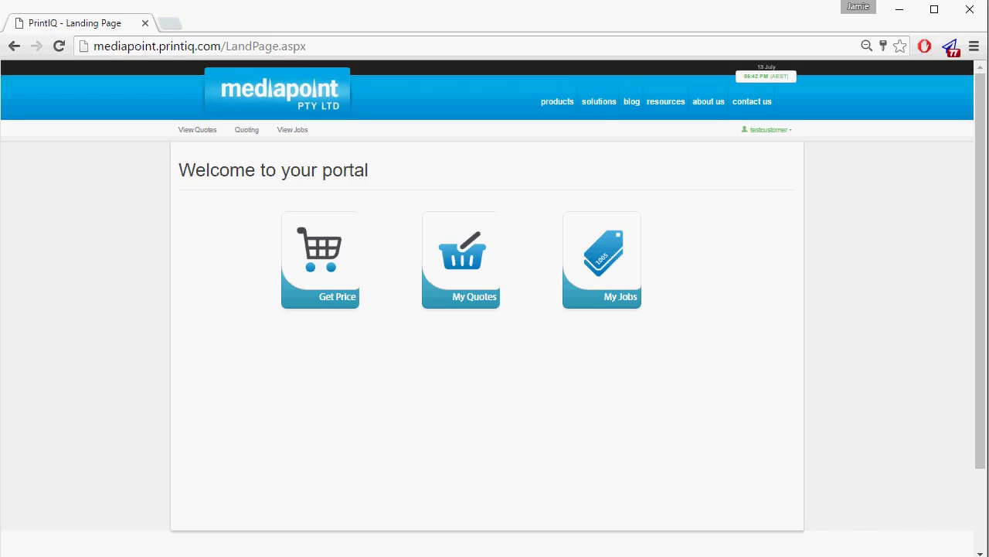
- Open the customer's saved quotes and look through the list of recent quotes
mouse_move(197, 129)
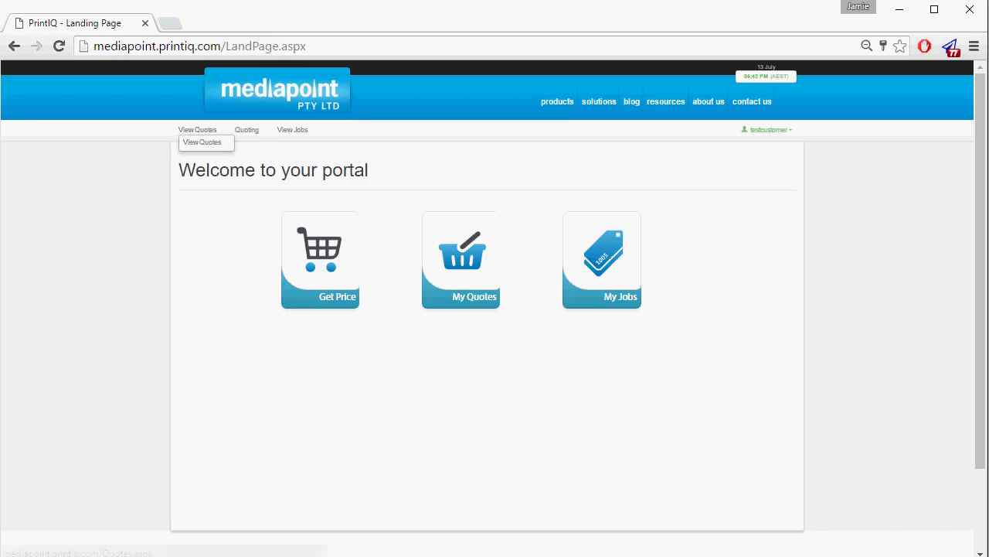
mouse_move(247, 129)
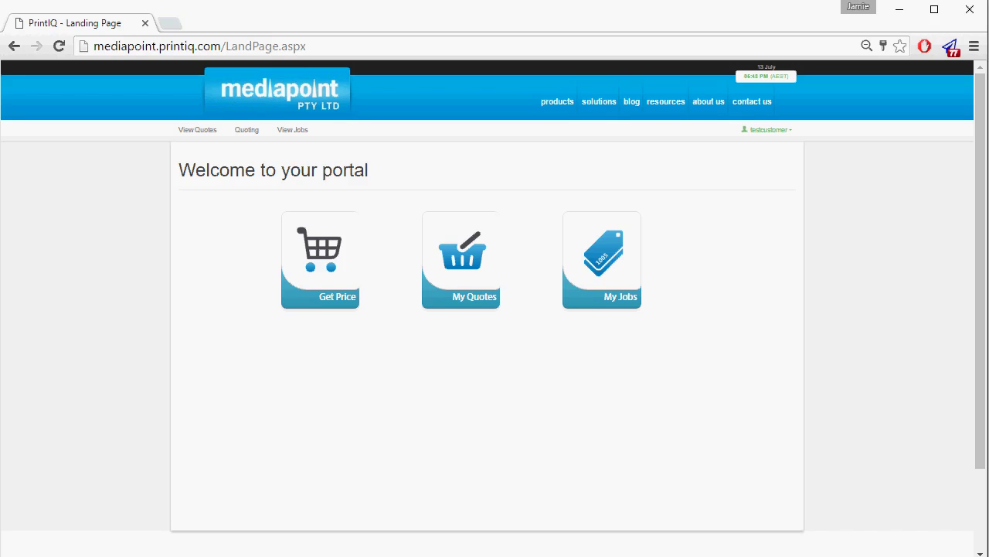
left_click(202, 141)
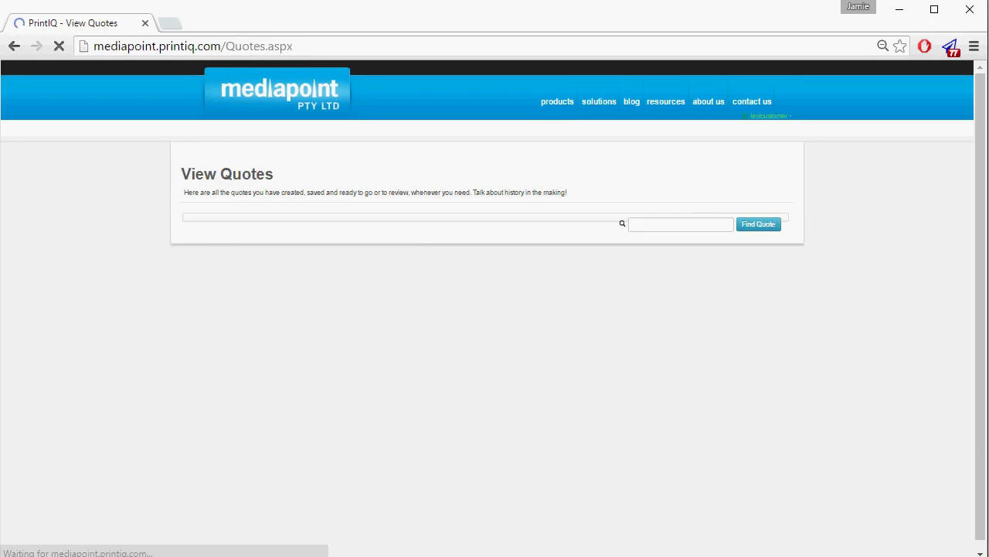
scroll(494, 309, "down", 3)
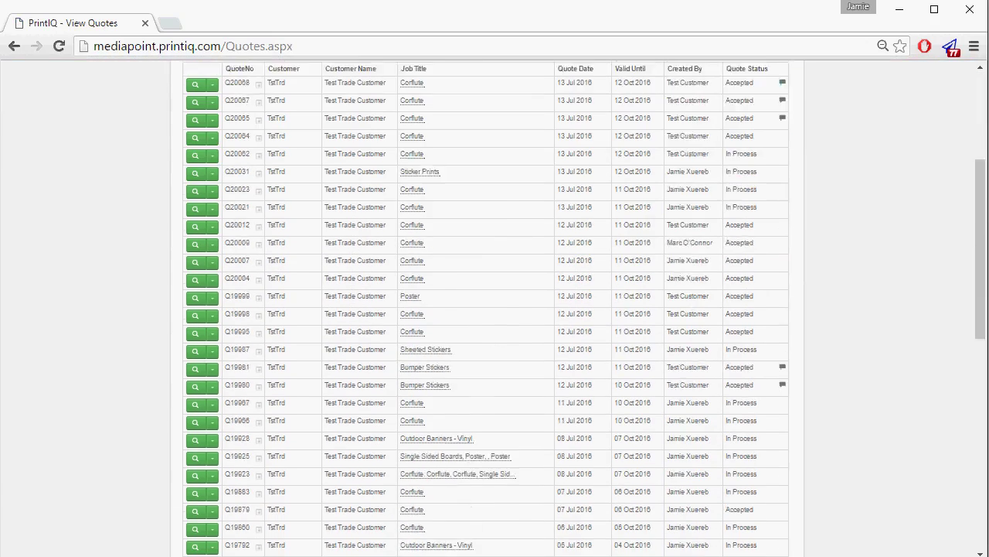
scroll(494, 309, "down", 2)
scroll(494, 309, "up", 10)
scroll(495, 309, "down", 10)
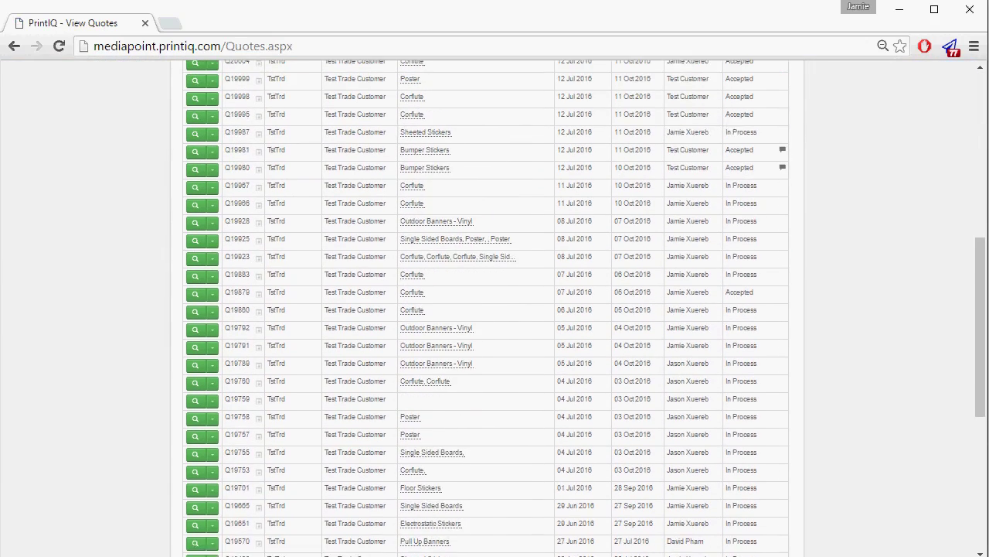
scroll(495, 309, "up", 6)
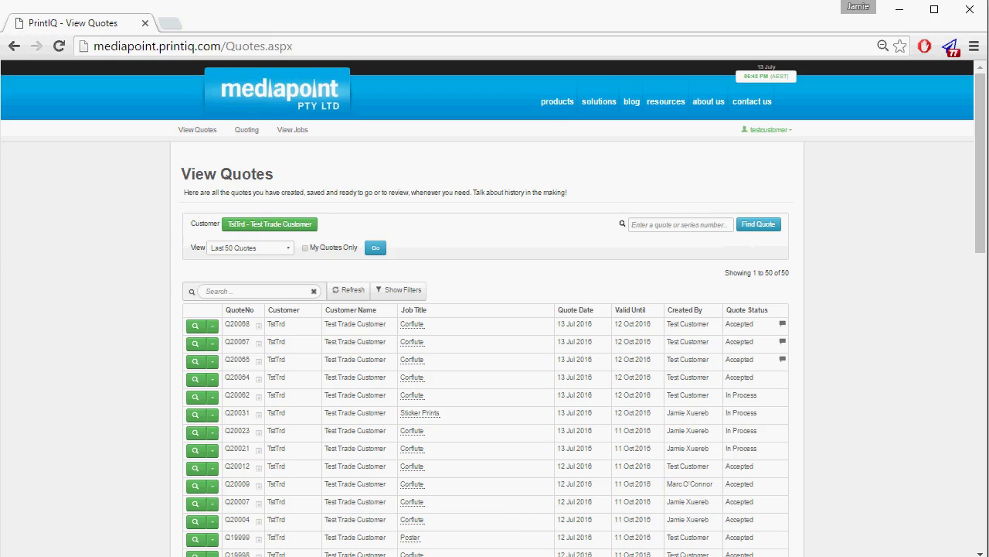
- Enlarge the page to 90% zoom and review the quote numbers, job titles, dates and statuses
left_click(974, 45)
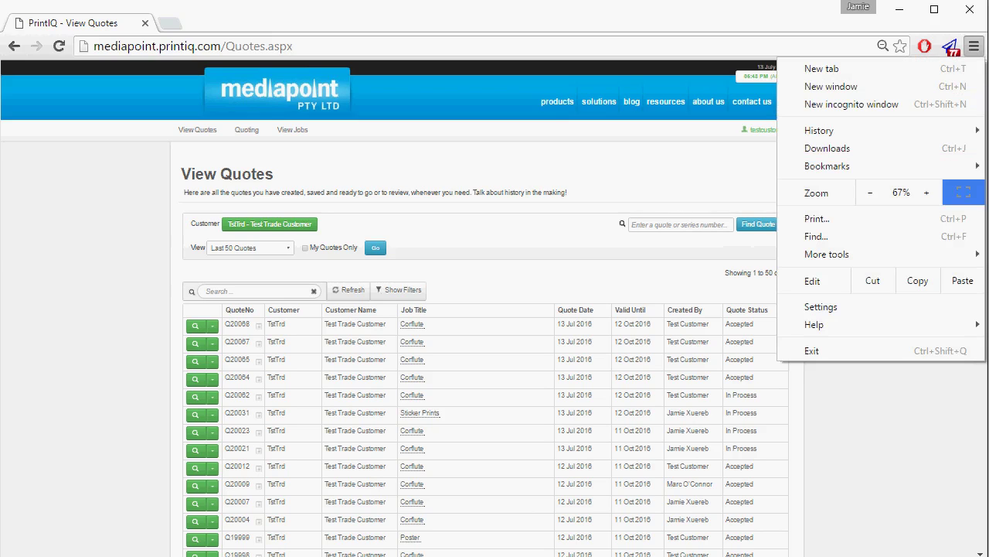
left_click(926, 193)
left_click(926, 192)
left_click(926, 193)
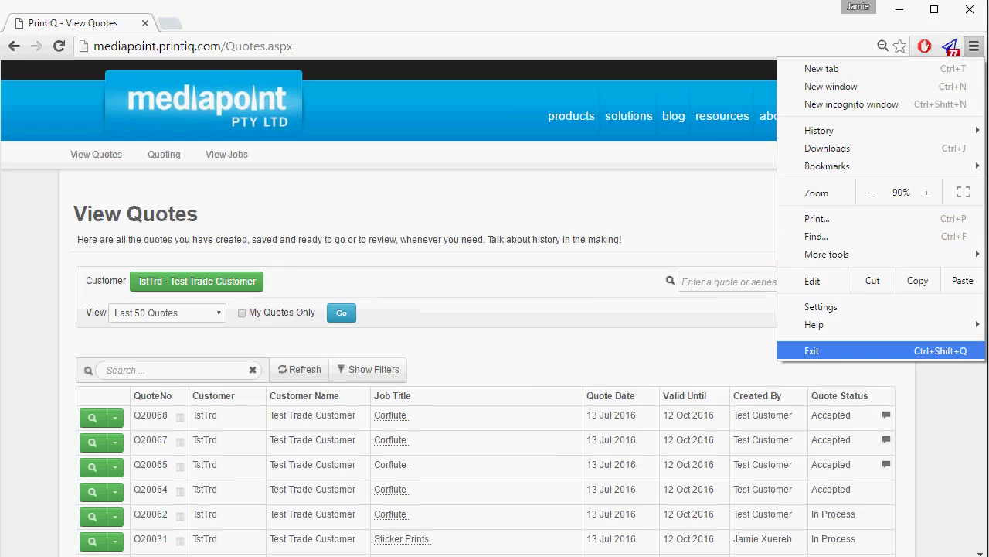
key("Escape")
scroll(495, 309, "down", 3)
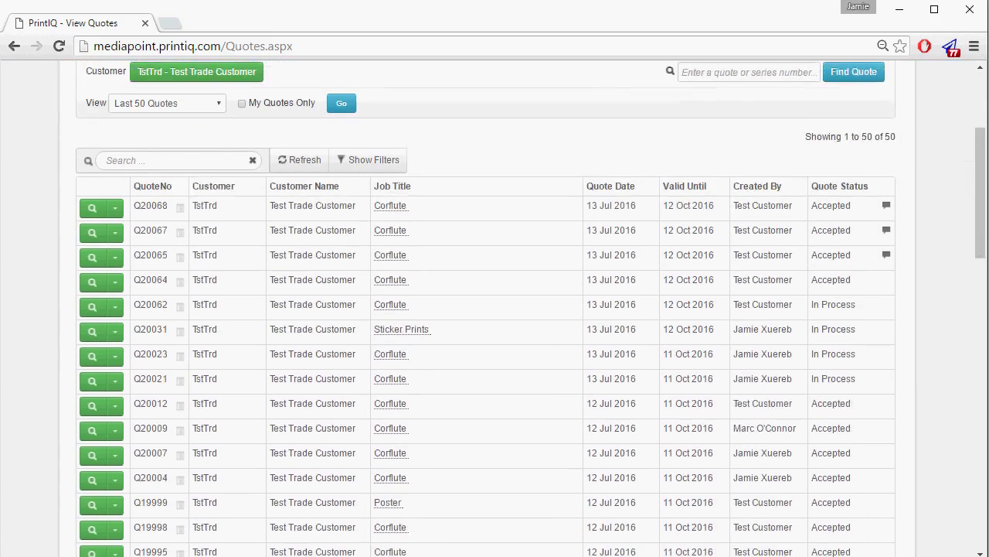
scroll(495, 309, "up", 1)
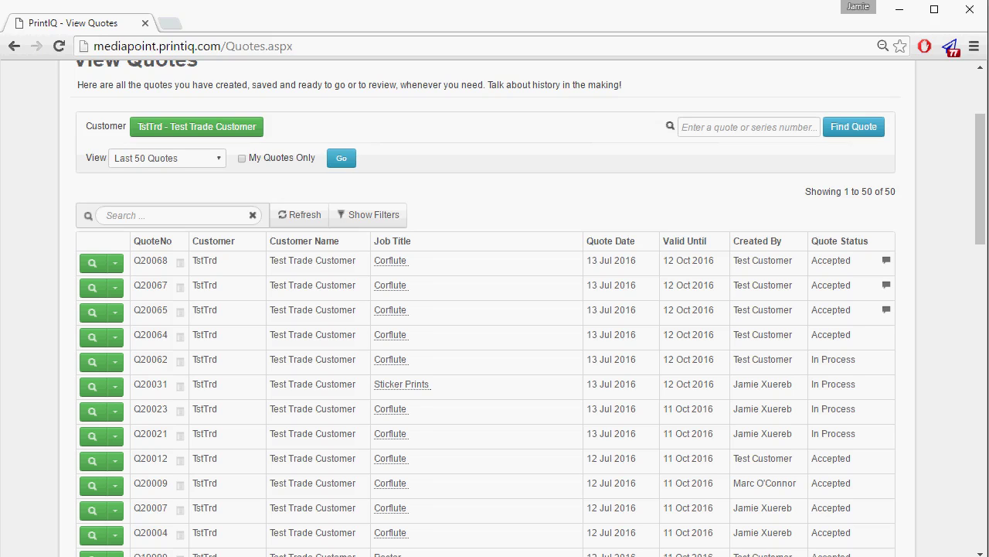
scroll(495, 310, "up", 3)
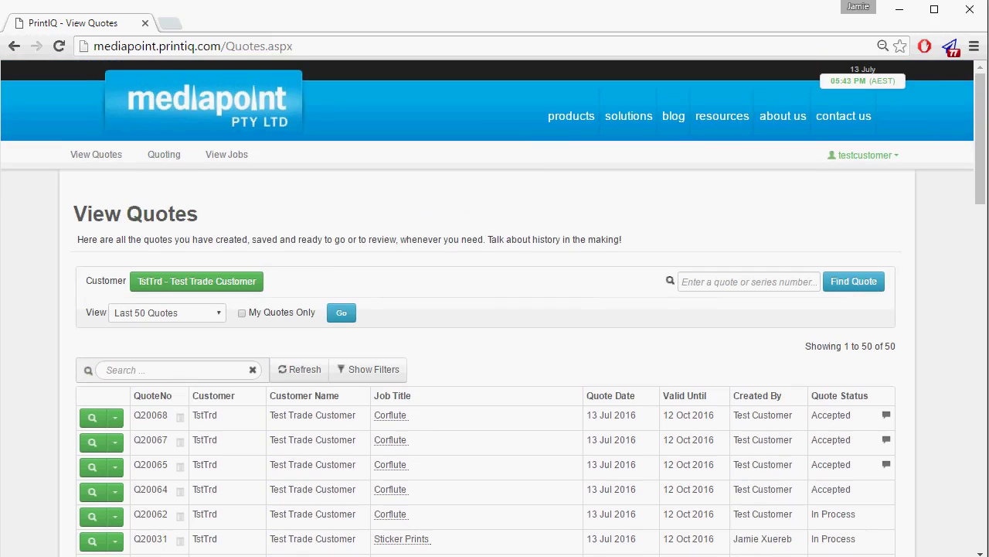
- Start a new quote using the Simplified quoting form
left_click(164, 154)
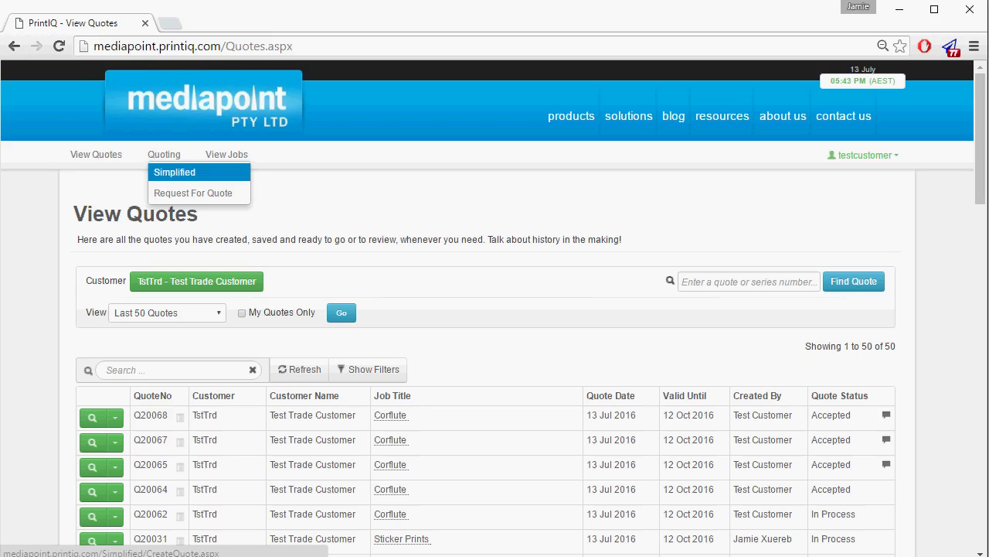
left_click(175, 171)
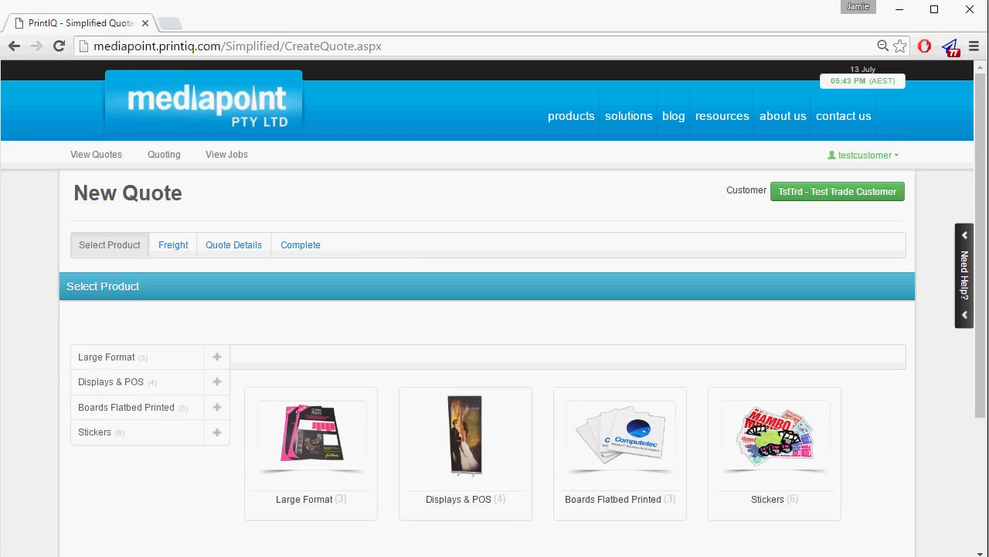
left_click(164, 154)
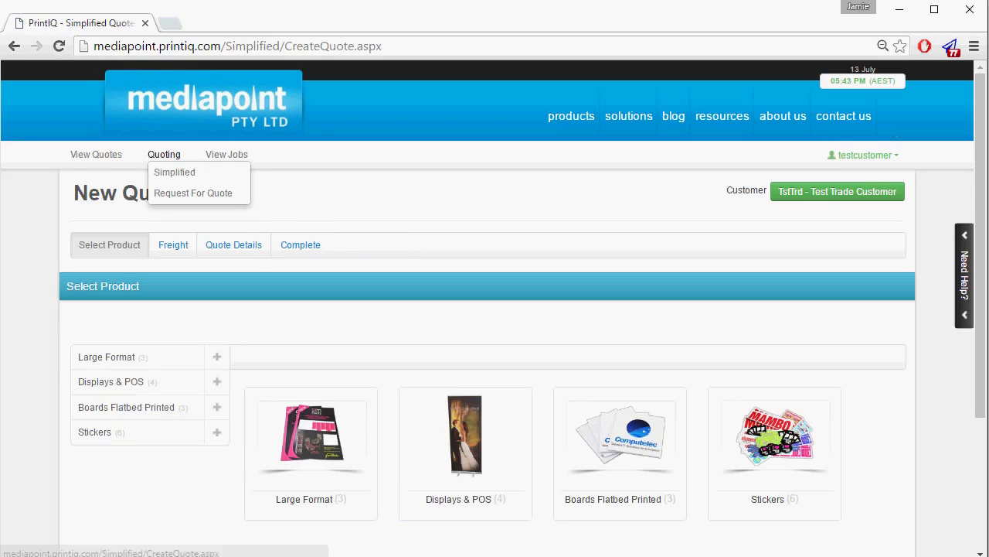
- Browse the products offered under Large Format, Displays & POS, Boards Flatbed Printed and Stickers, returning to the category overview
scroll(309, 448, "down", 2)
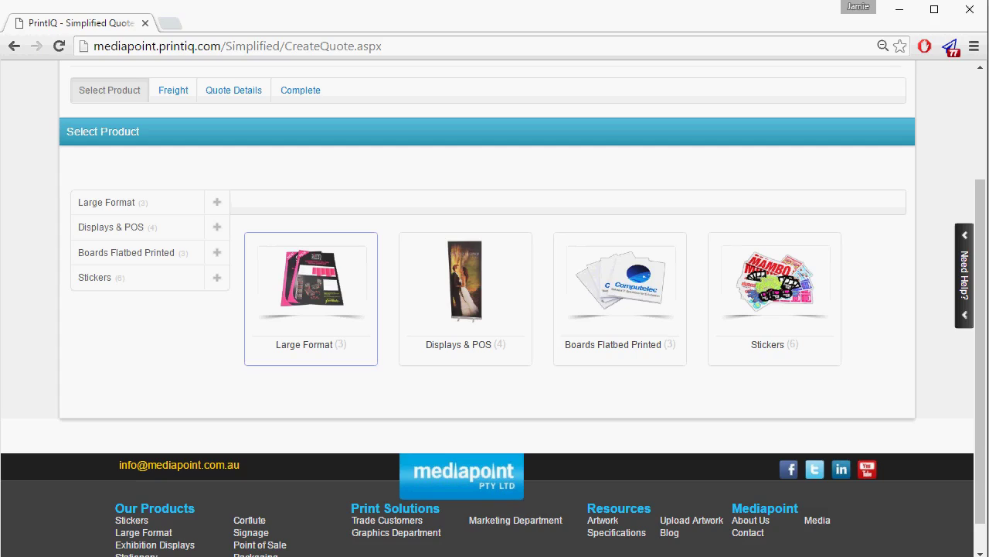
left_click(310, 298)
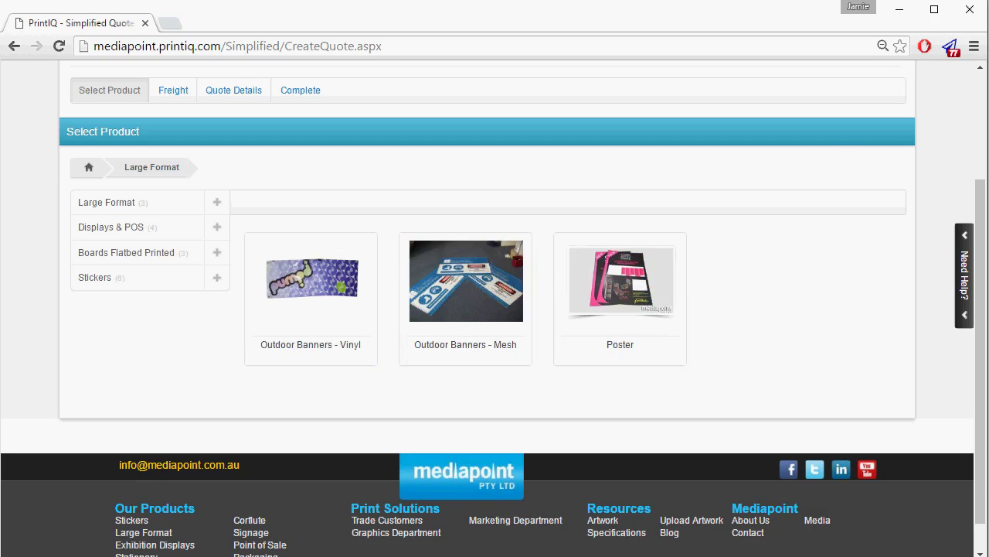
left_click(88, 167)
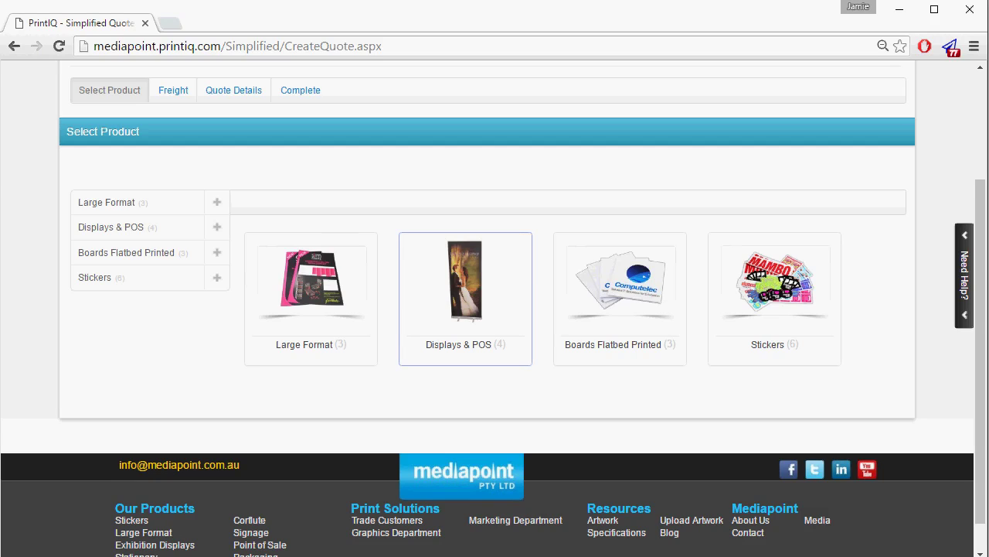
left_click(465, 297)
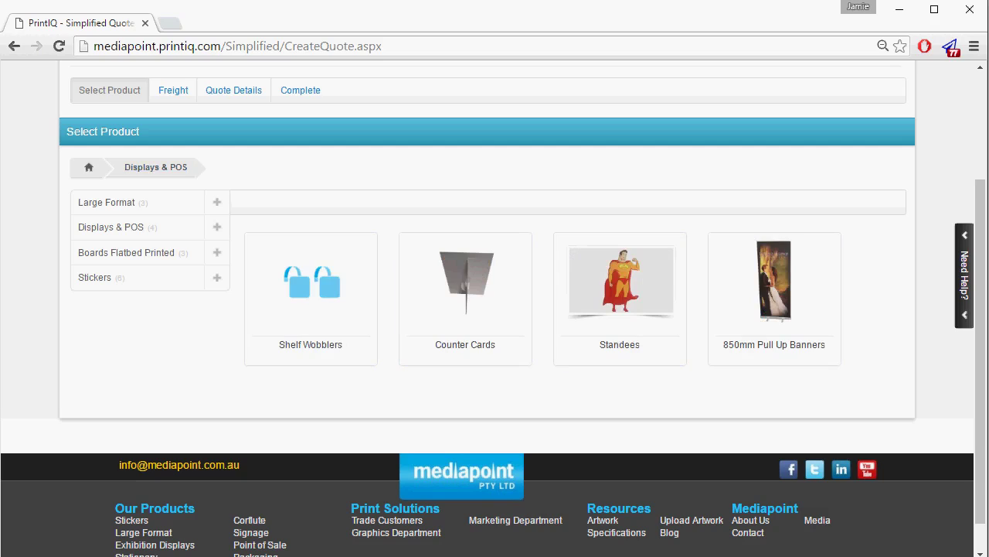
left_click(88, 167)
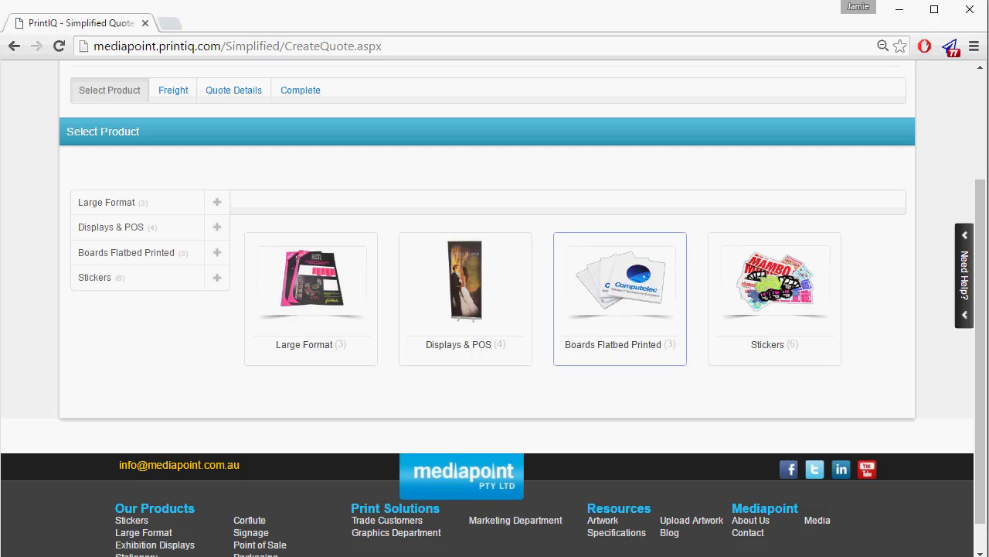
left_click(620, 298)
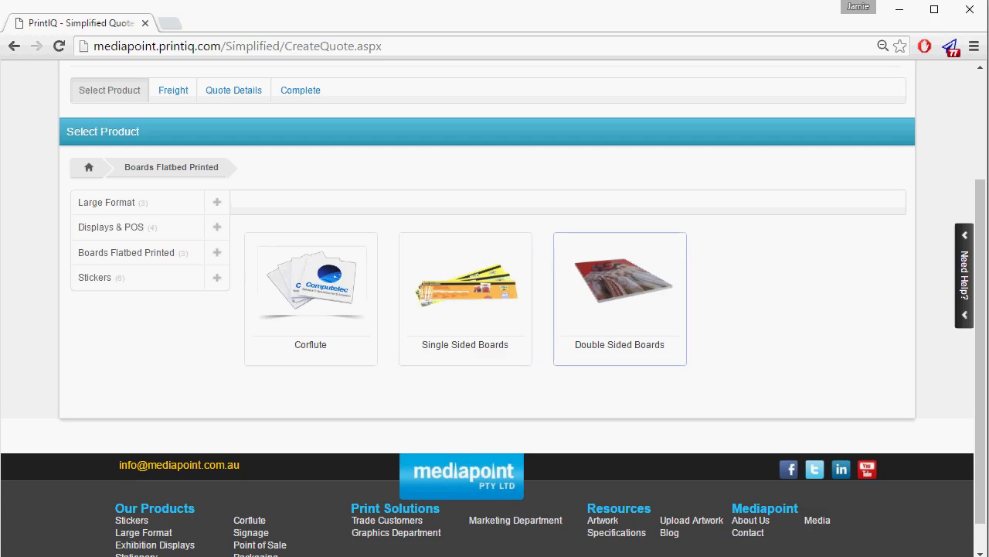
left_click(89, 167)
left_click(774, 299)
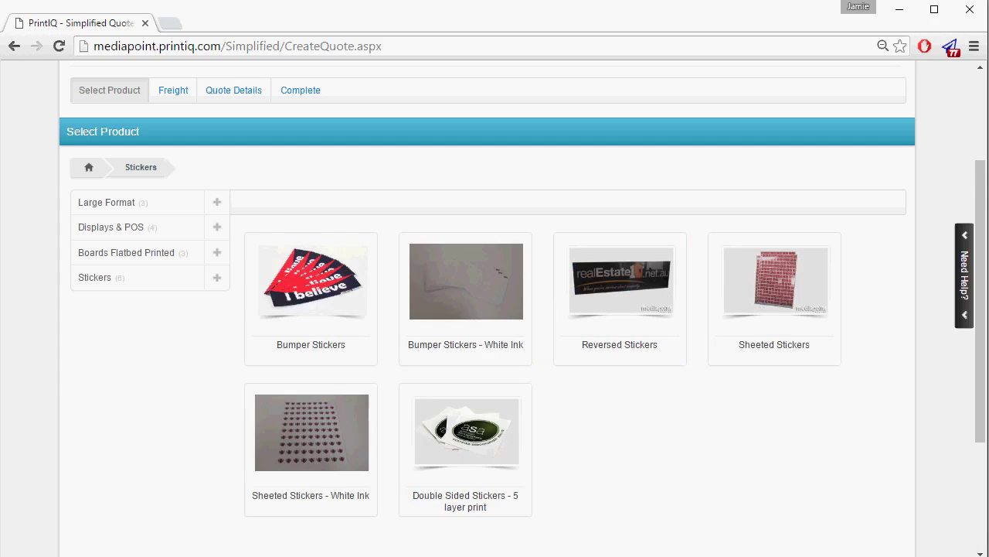
left_click(89, 167)
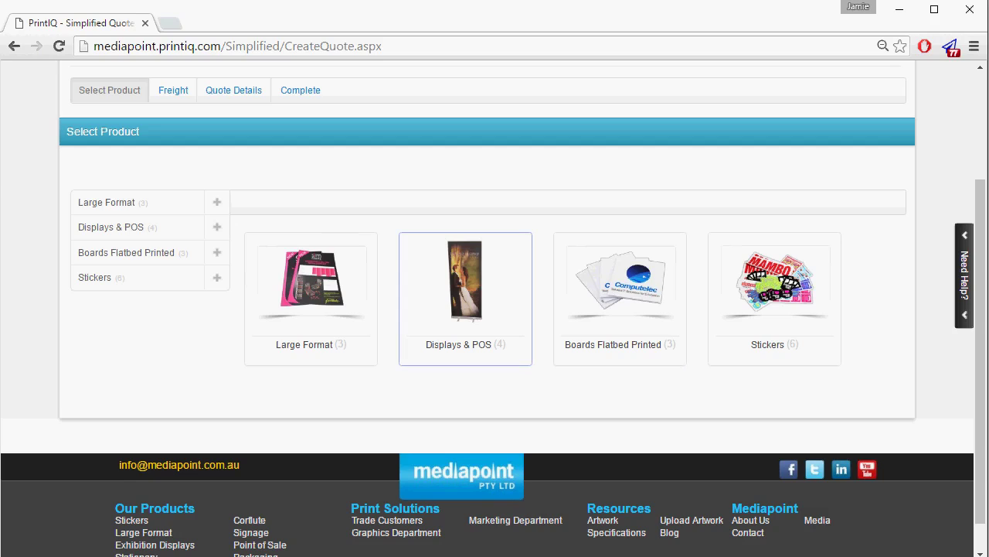
- Choose Corflute from the Boards Flatbed Printed category as the product to quote
left_click(620, 299)
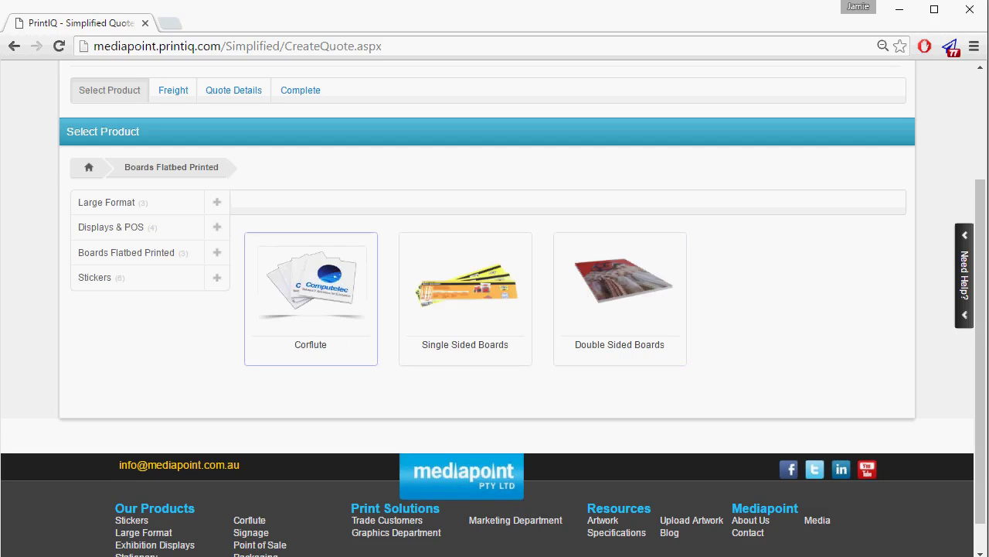
left_click(311, 298)
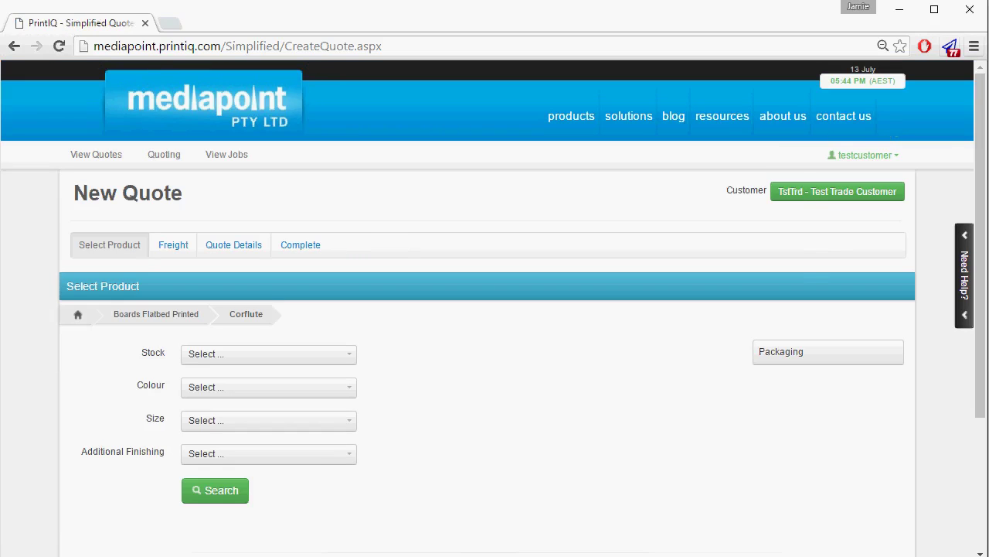
left_click(974, 46)
key("Escape")
- Set the stock to 5mm corflute and the colour to SwissQ CMYK Corflute one side
scroll(495, 310, "down", 2)
left_click(268, 199)
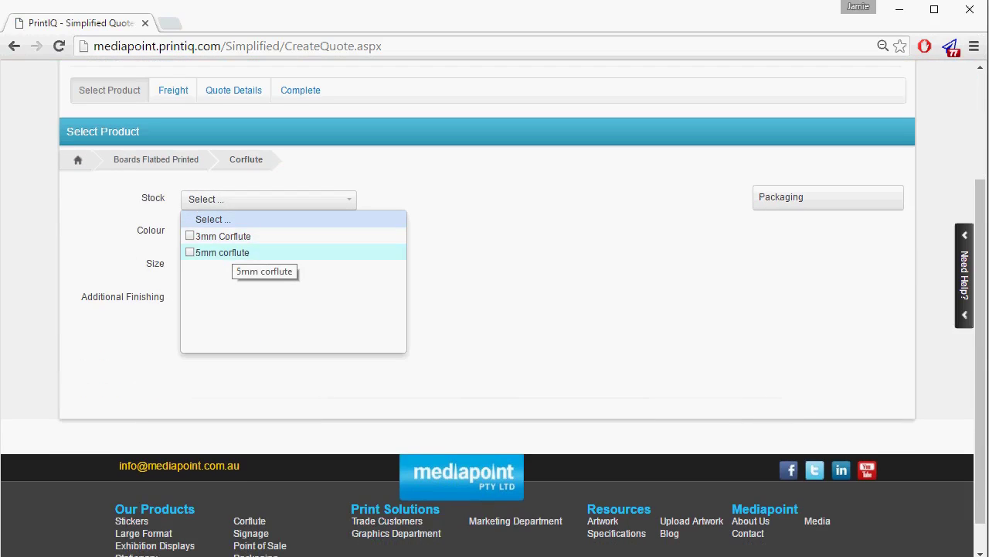
left_click(223, 252)
left_click(269, 232)
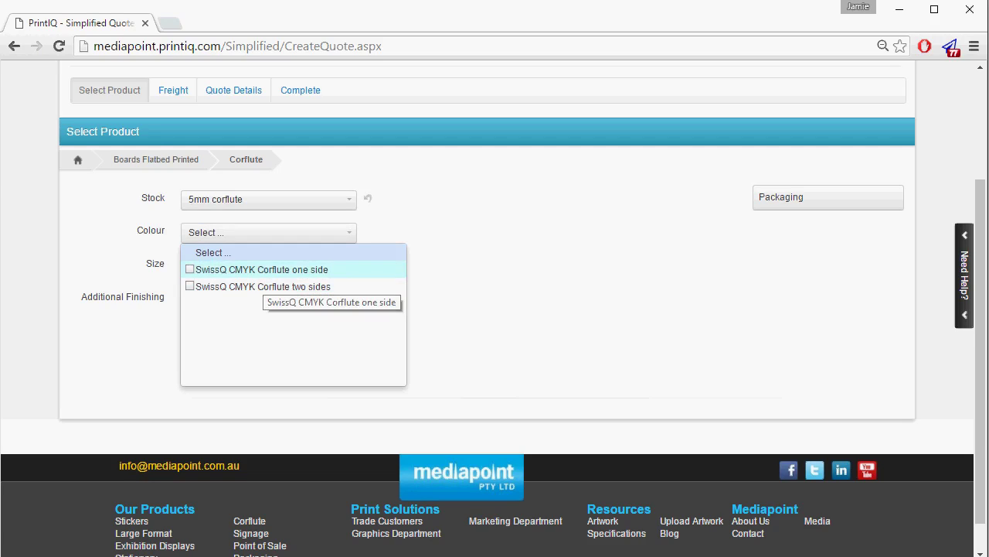
left_click(262, 269)
- Set the corflute board to a custom size with a width of 600 and a depth of 400
left_click(263, 266)
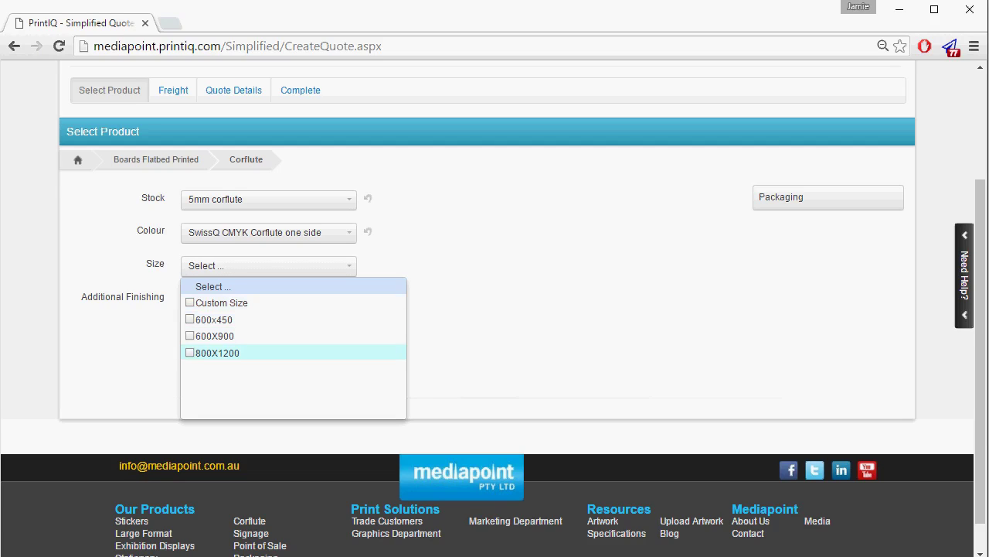
left_click(221, 302)
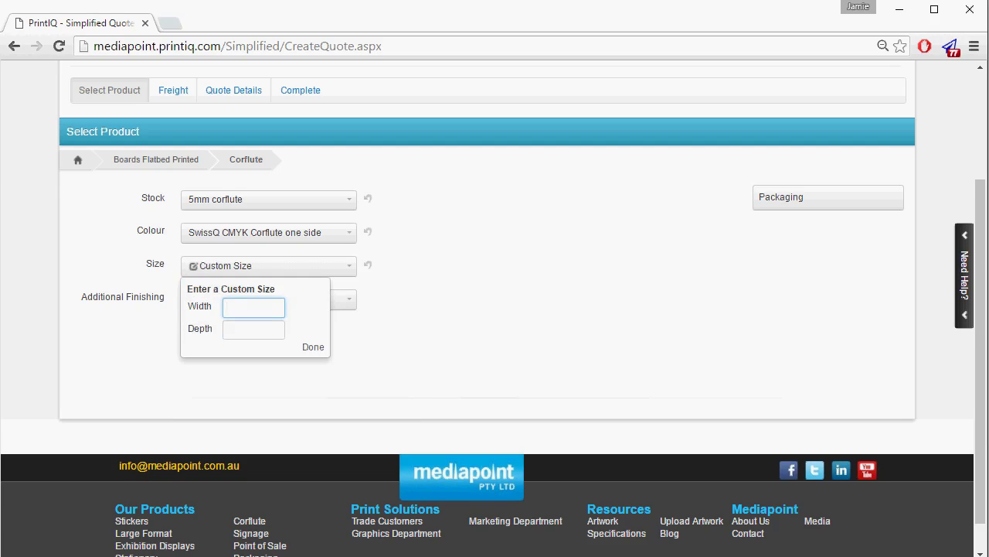
type("600")
left_click(254, 329)
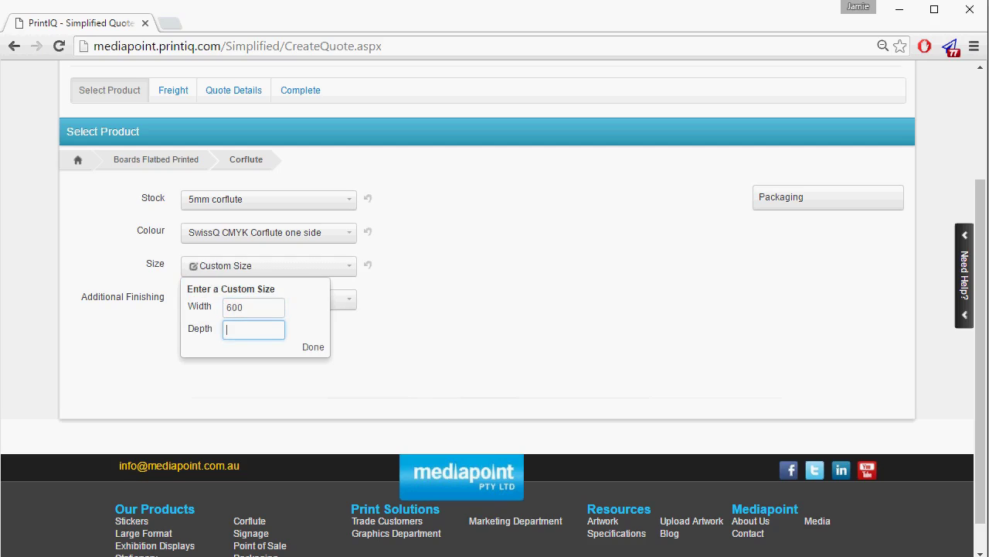
type("400")
left_click(313, 346)
- Set the additional finishing to None and run the price search for the configured corflute board
left_click(263, 454)
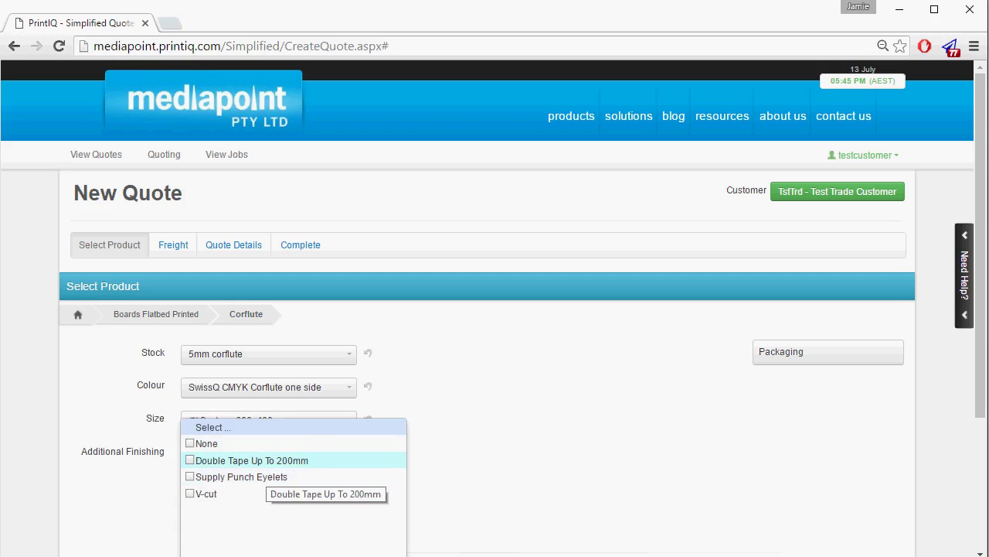
left_click(224, 442)
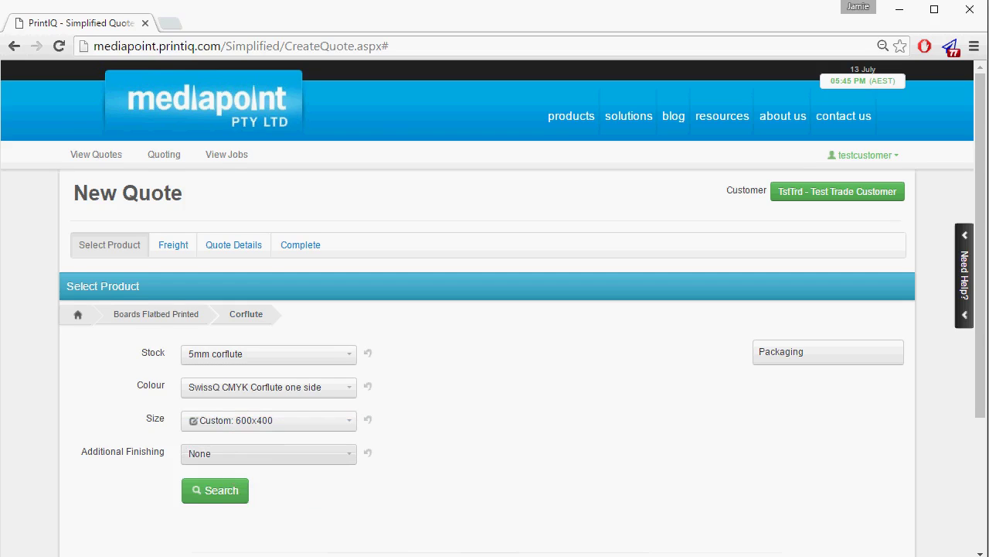
scroll(232, 463, "down", 2)
left_click(214, 335)
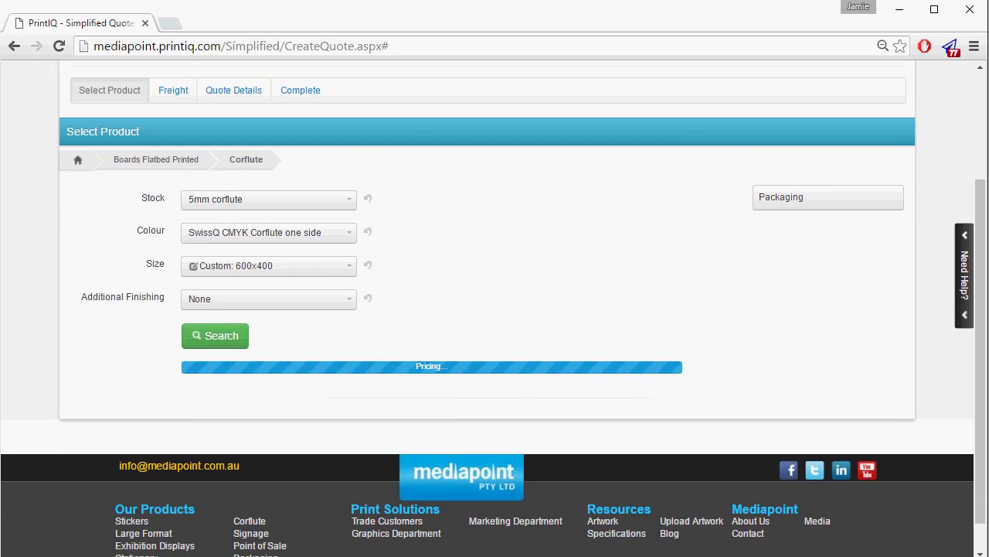
- Set the quantity to a custom value of 8 using the Other option and reprice the product
scroll(494, 310, "down", 3)
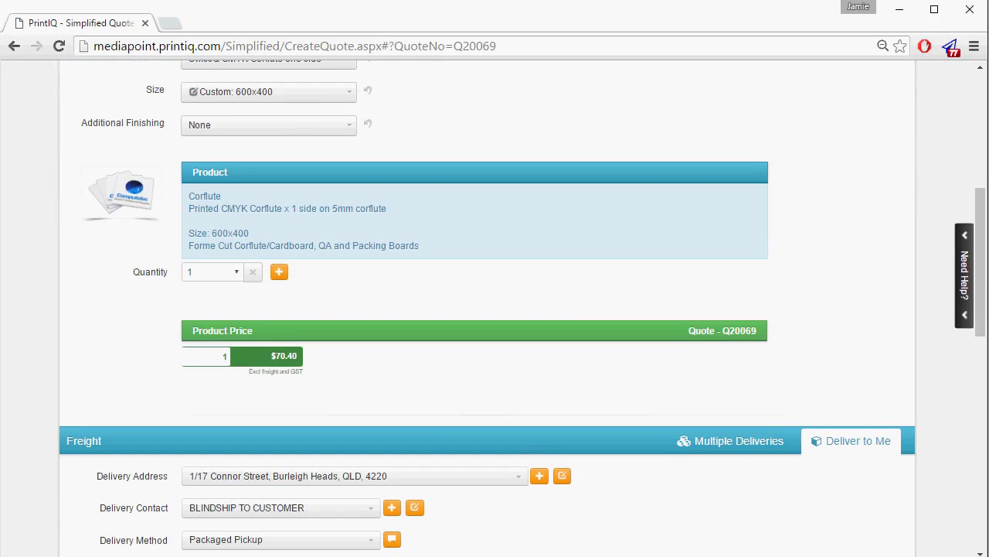
scroll(494, 309, "up", 3)
scroll(495, 310, "down", 2)
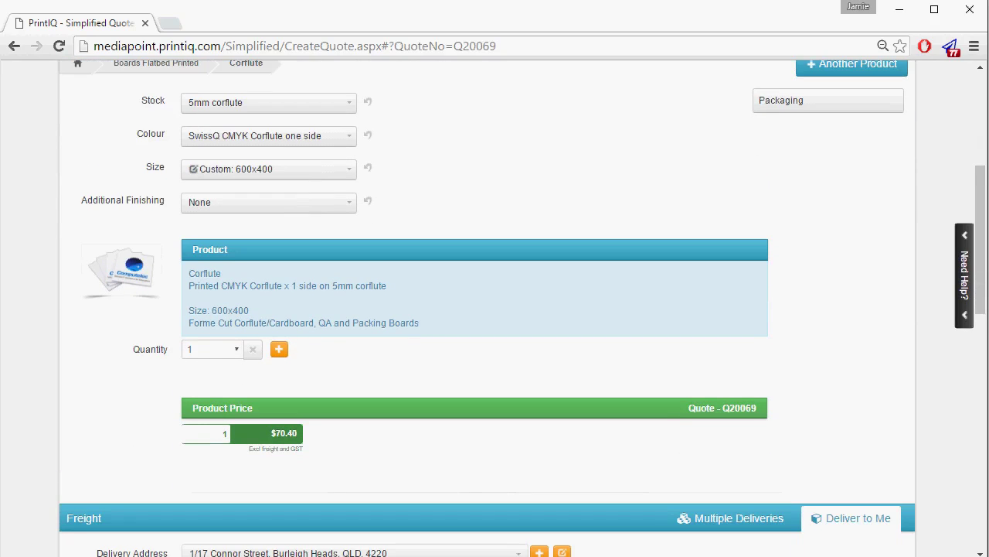
left_click(213, 348)
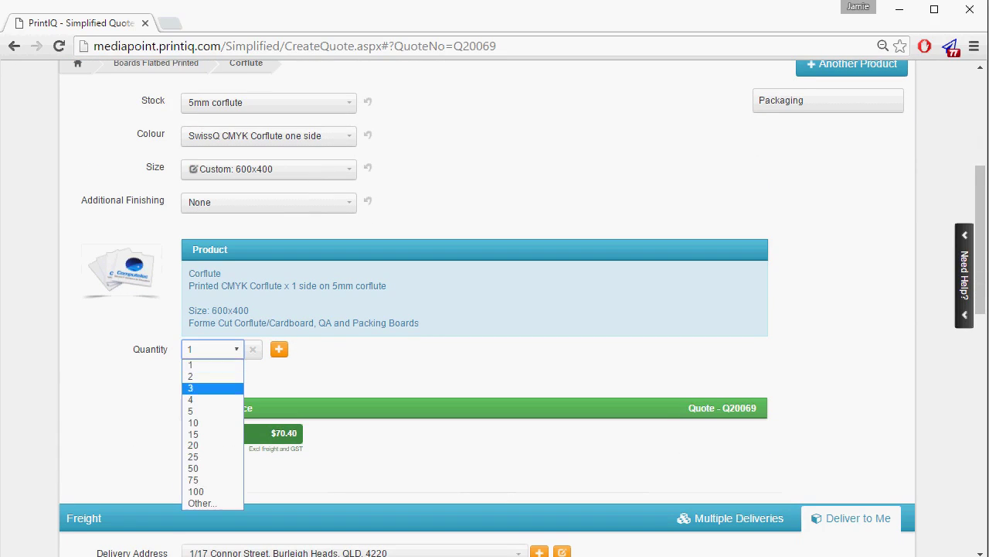
key("Down")
key("Return")
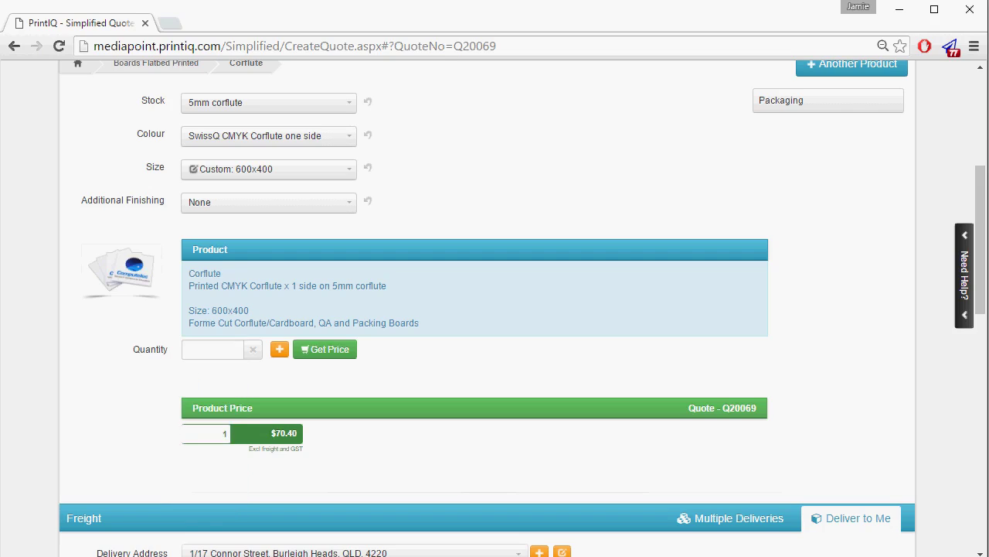
left_click(212, 349)
type("8")
key("Return")
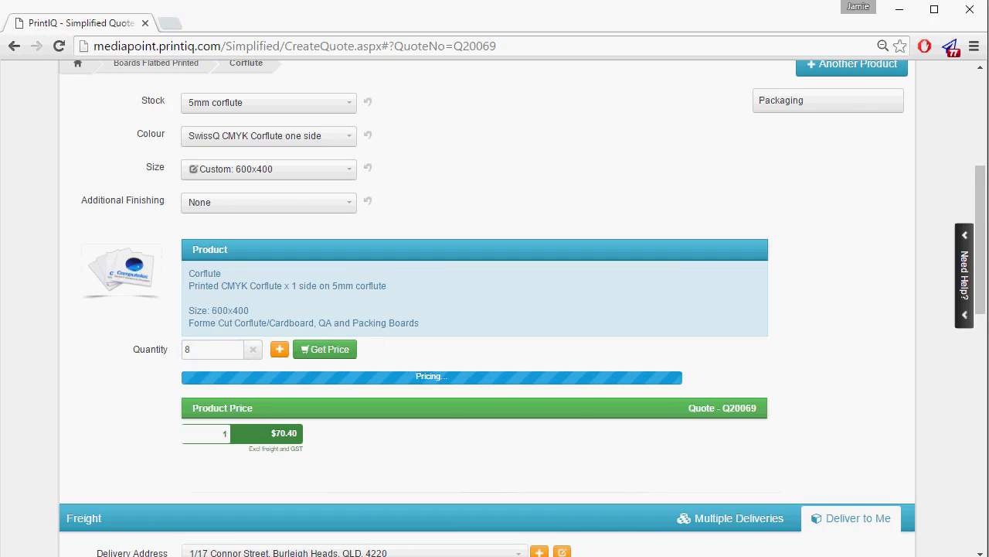
- Add 15 and 20 as further quantities to price alongside the first one
left_click(279, 348)
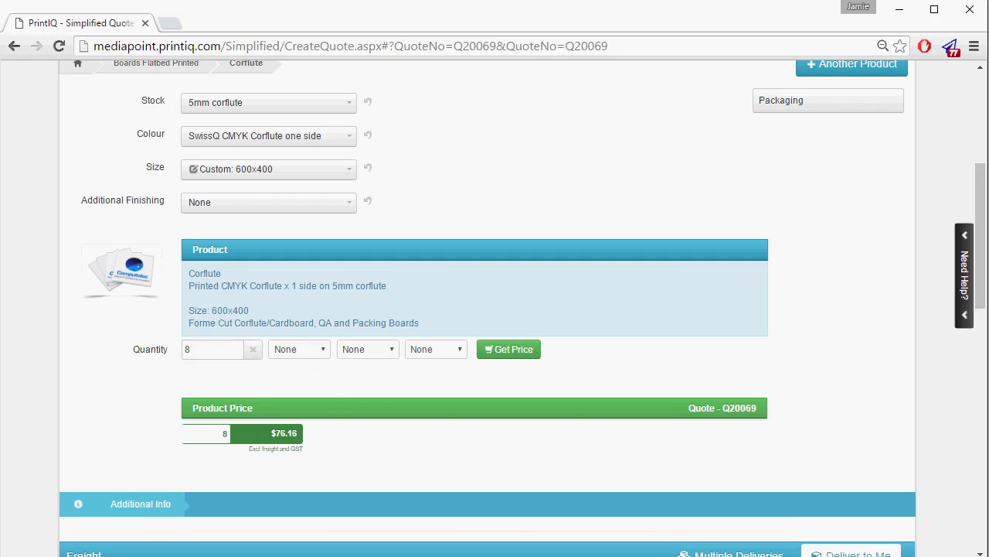
left_click(299, 348)
left_click(300, 446)
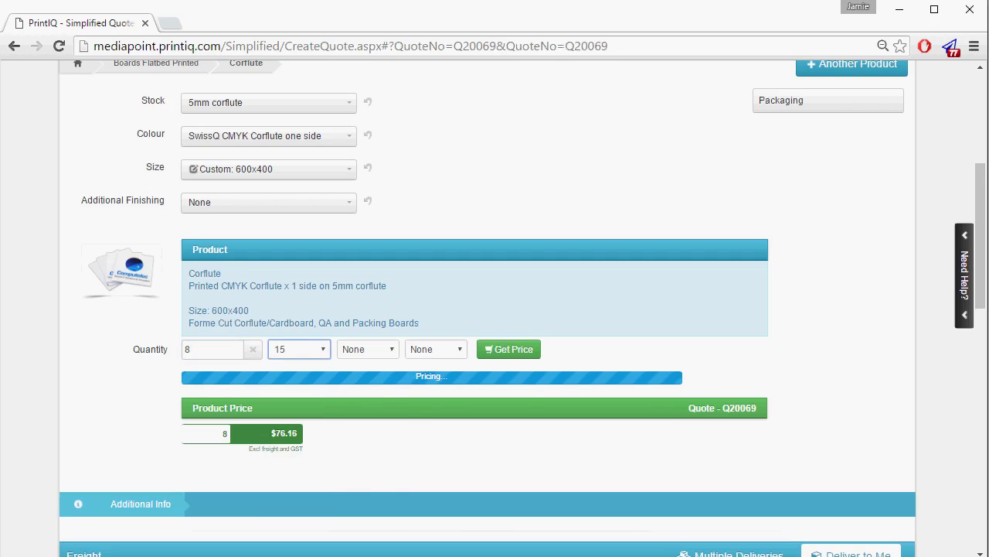
left_click(367, 349)
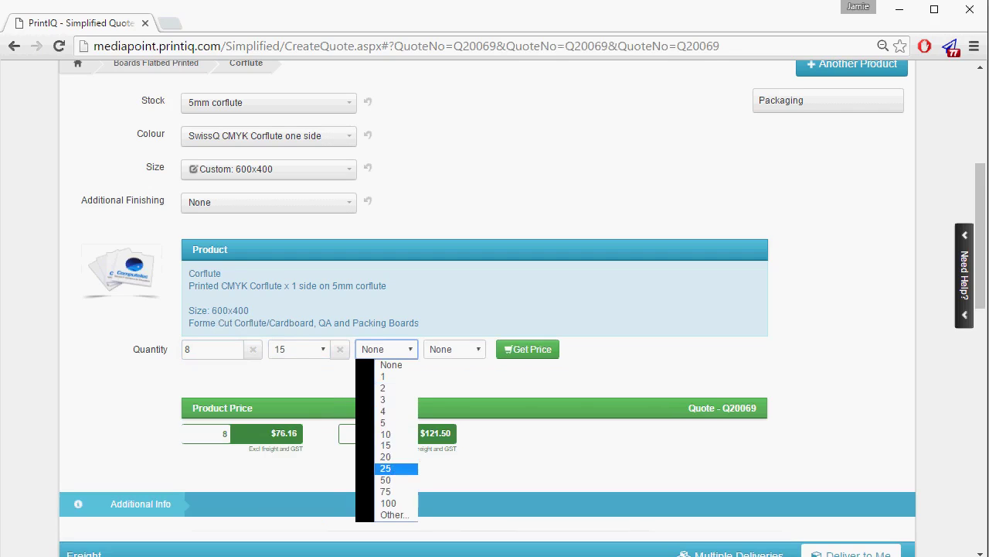
left_click(386, 457)
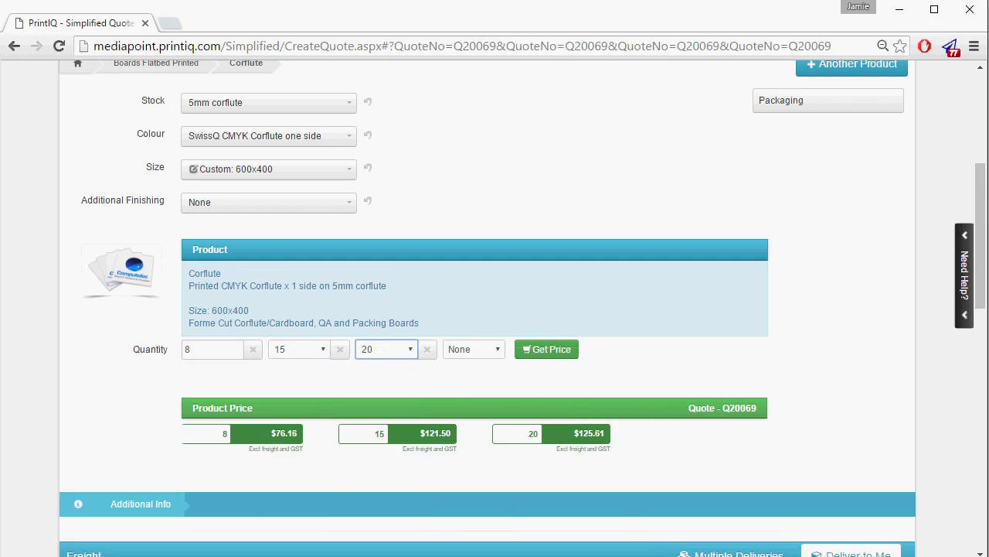
- Review the saved delivery addresses in the Freight section and open the new address form, closing it without saving
scroll(495, 309, "down", 2)
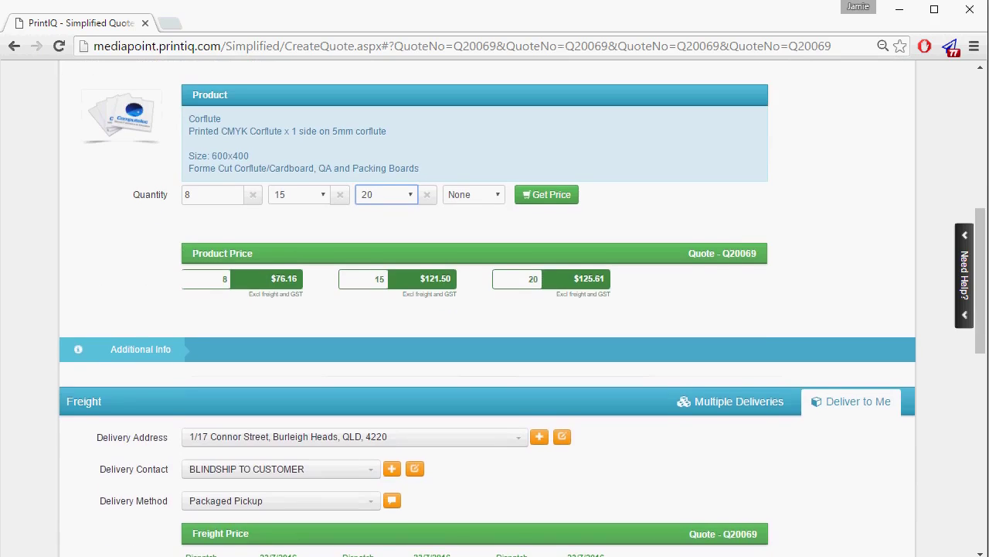
scroll(494, 310, "down", 2)
left_click(356, 283)
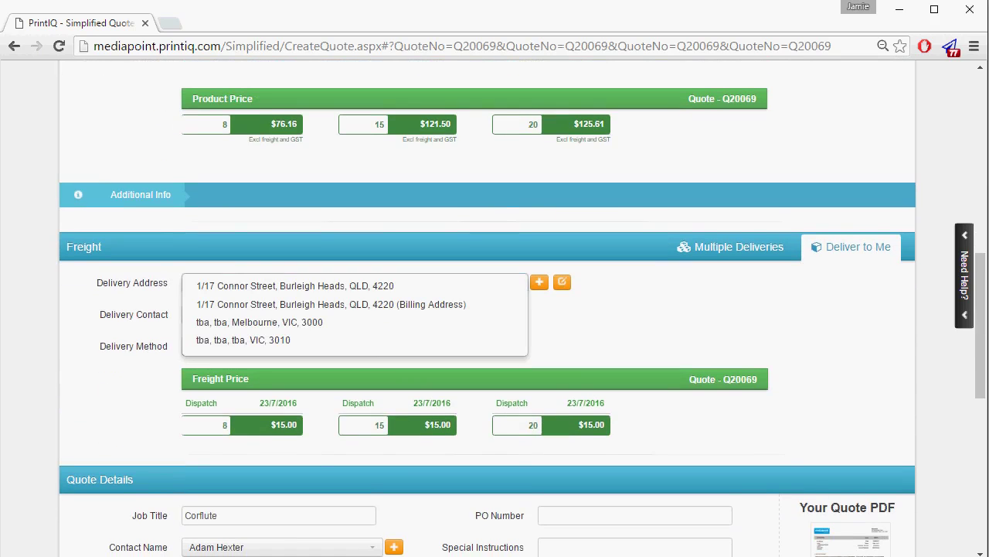
left_click(548, 281)
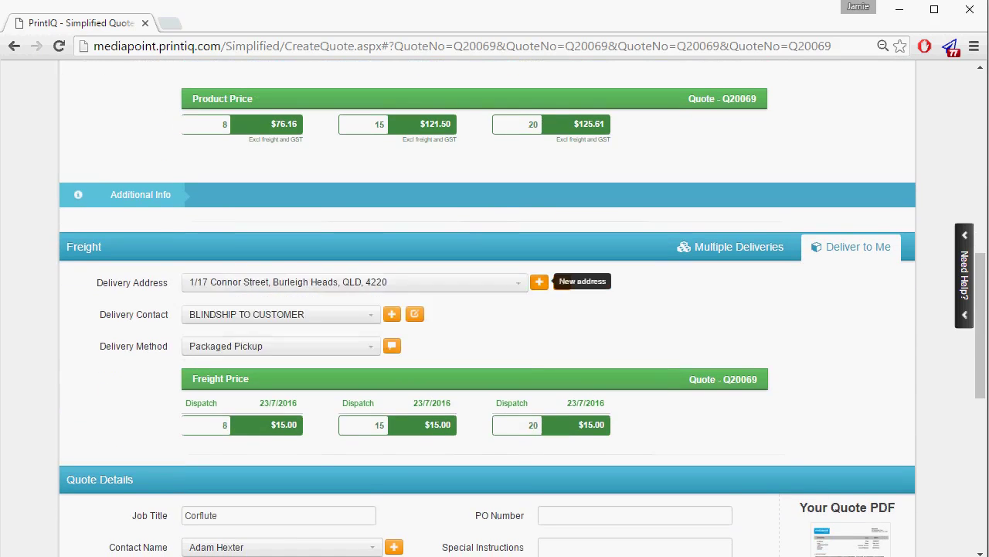
left_click(539, 281)
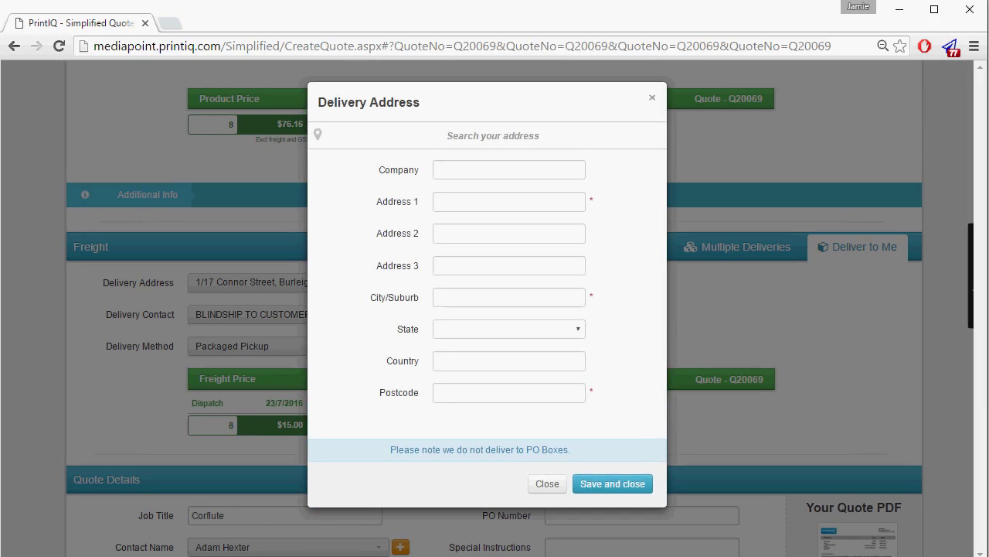
key("Escape")
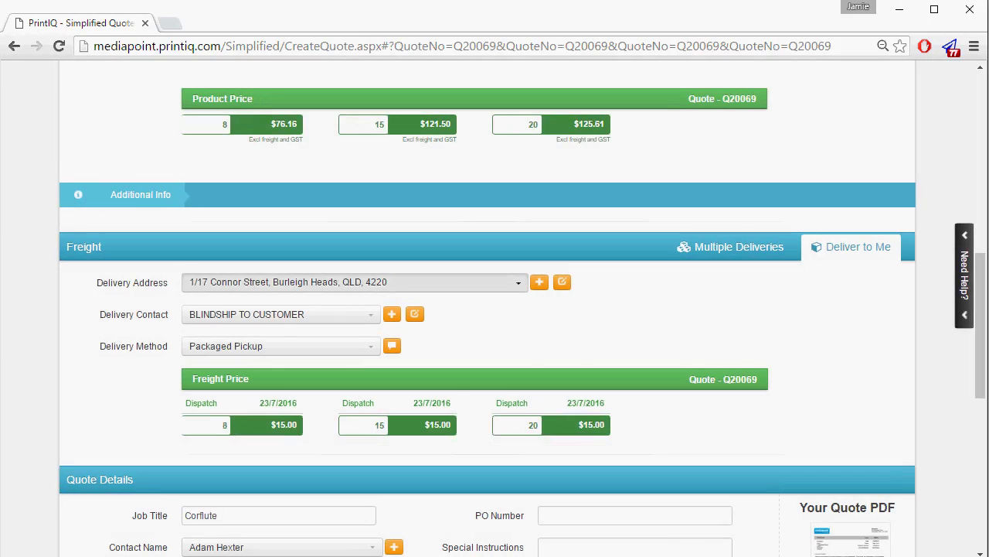
- Set the delivery address to the saved VIC placeholder entry whose suburb is also tba
key("alt+Down")
key("Down")
key("Down")
key("Down")
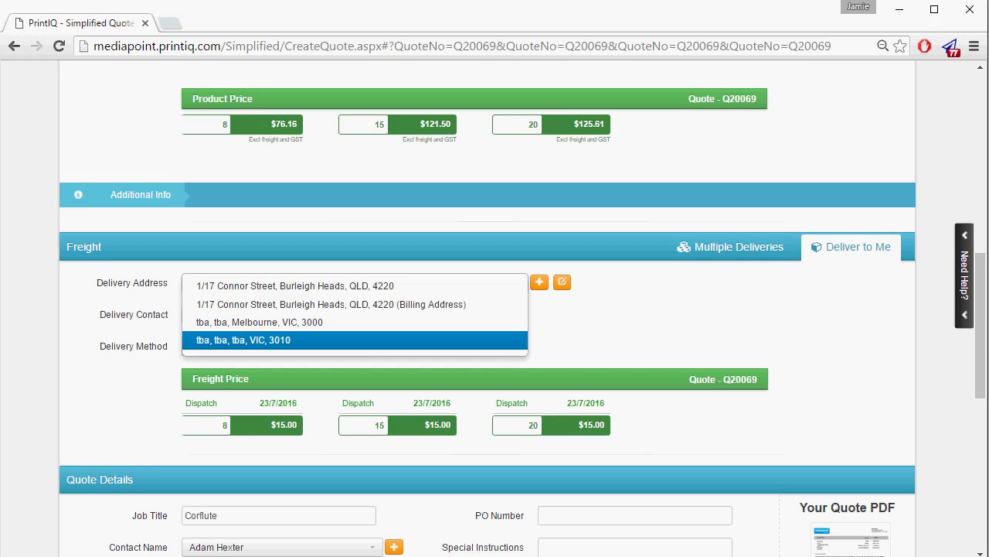
key("Return")
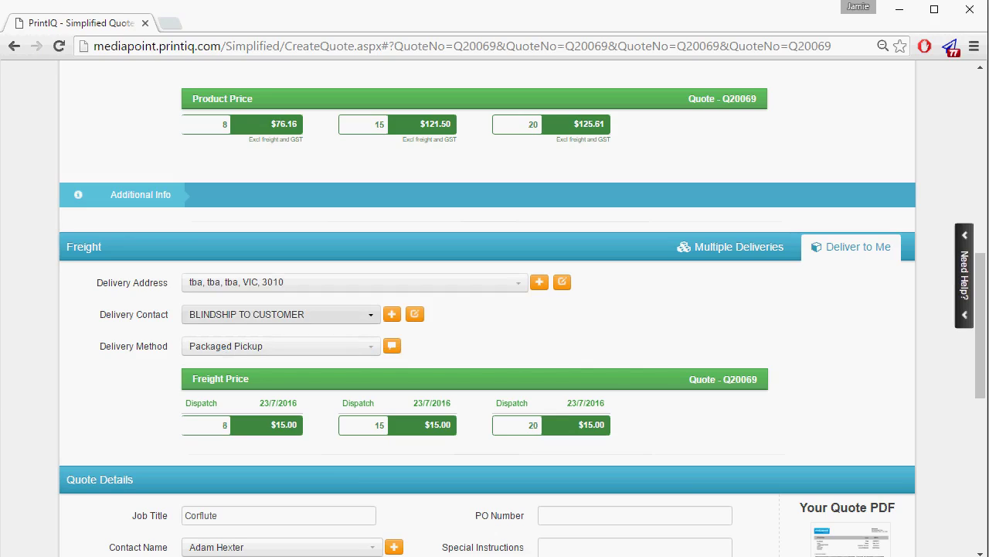
- Look at the form for adding a new delivery contact and close it without saving
left_click(278, 314)
left_click(414, 314)
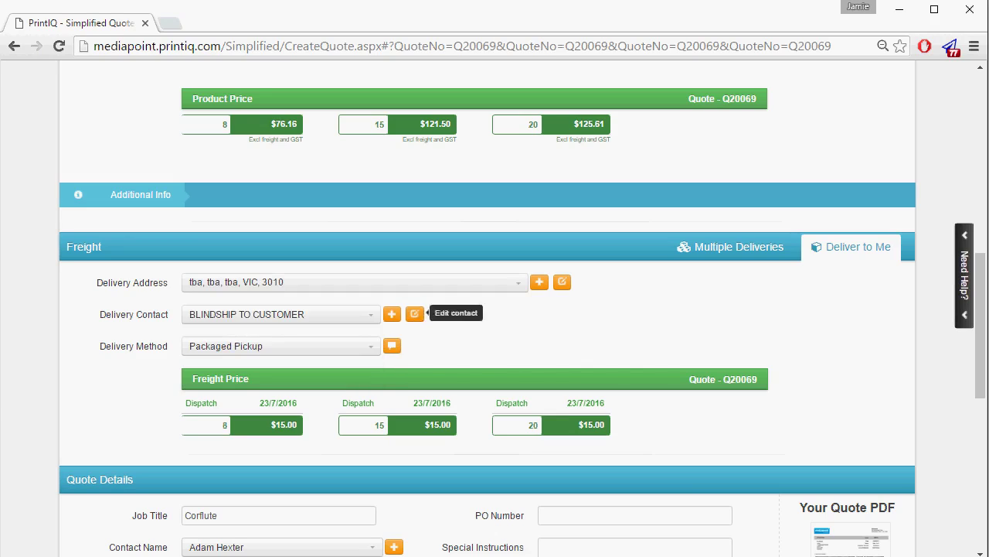
left_click(392, 314)
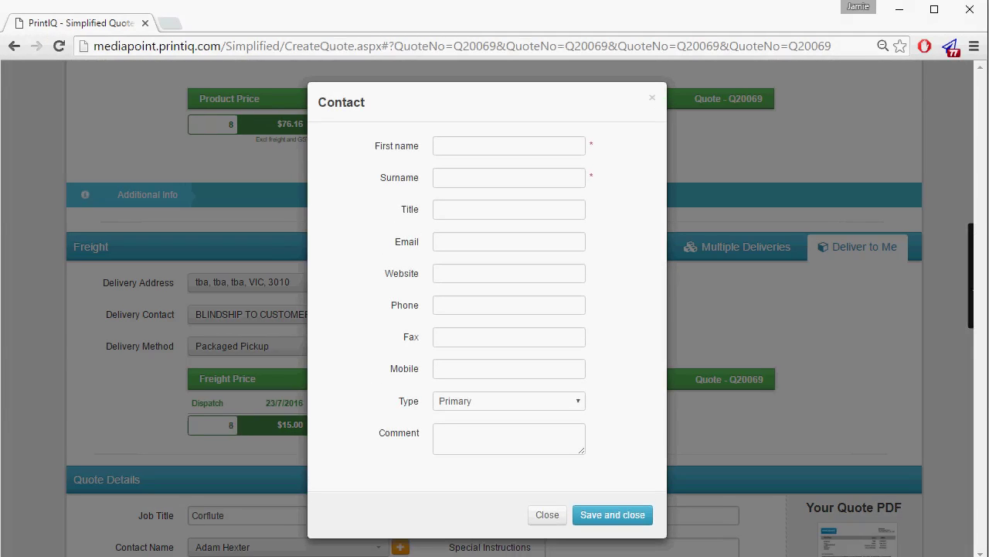
left_click(508, 241)
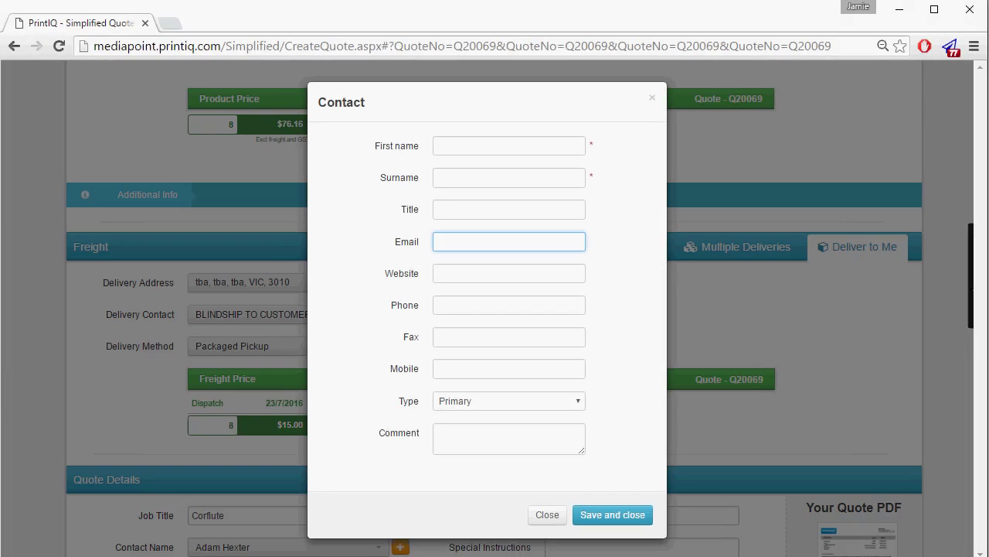
left_click(651, 97)
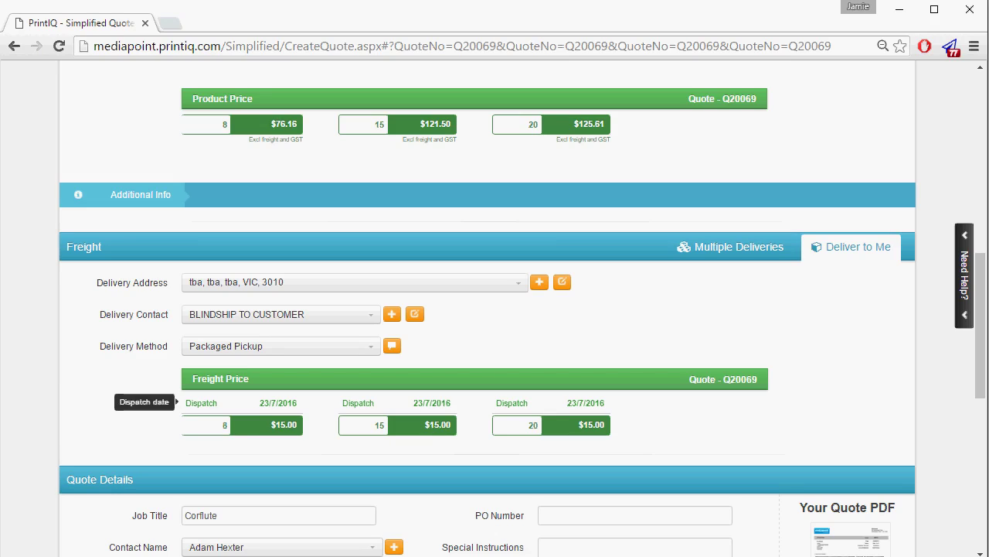
- Go through the available delivery methods for the quote, from Couriers Please to MTX Couriers
left_click(278, 345)
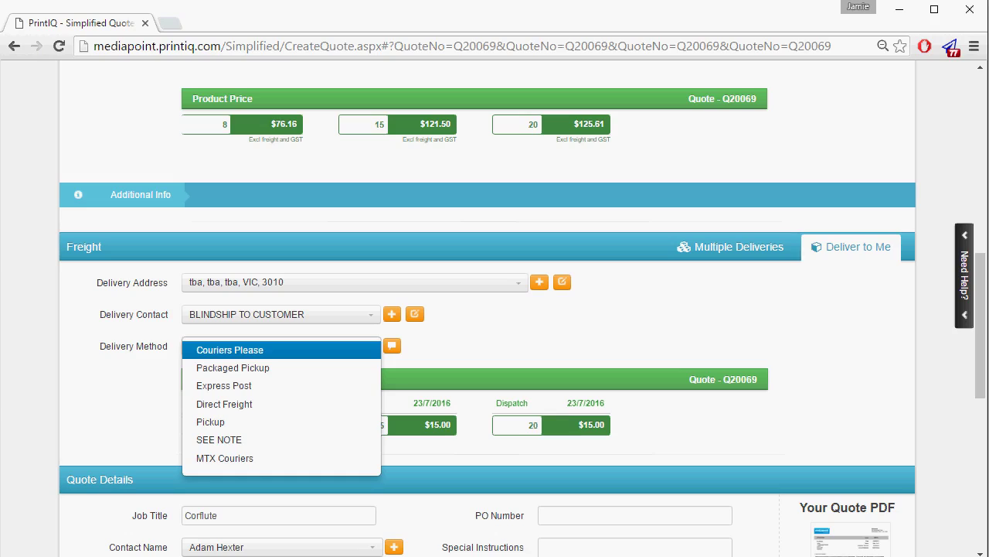
key("Down")
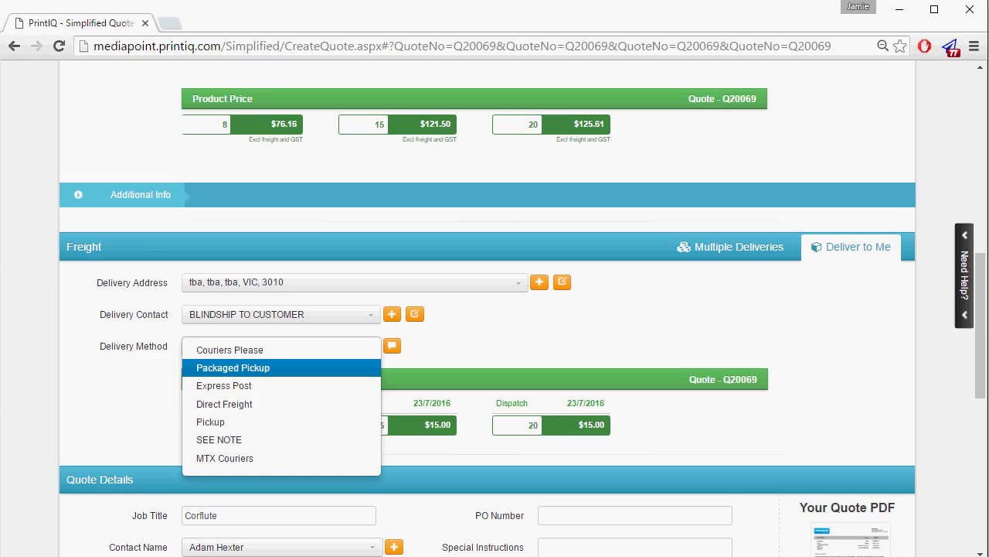
key("Down")
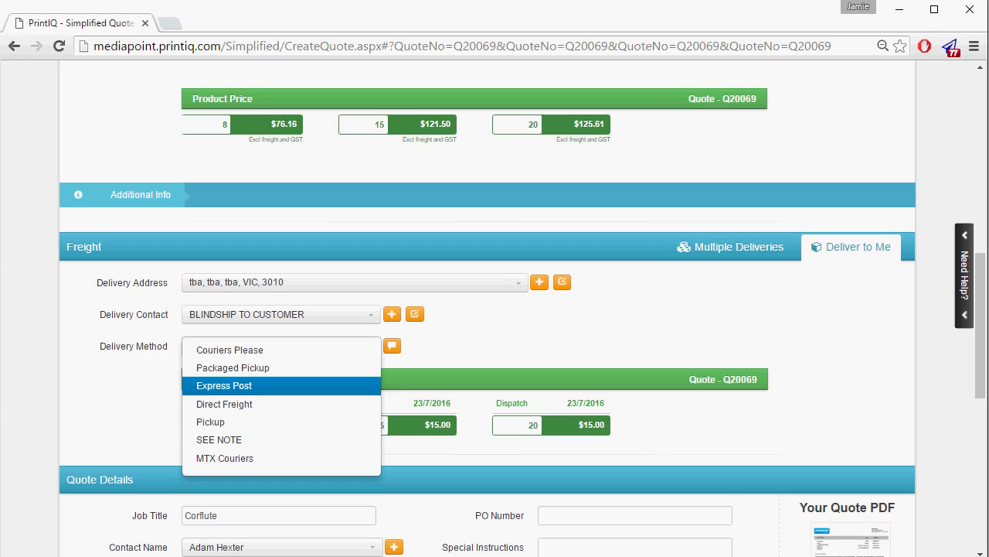
key("Down")
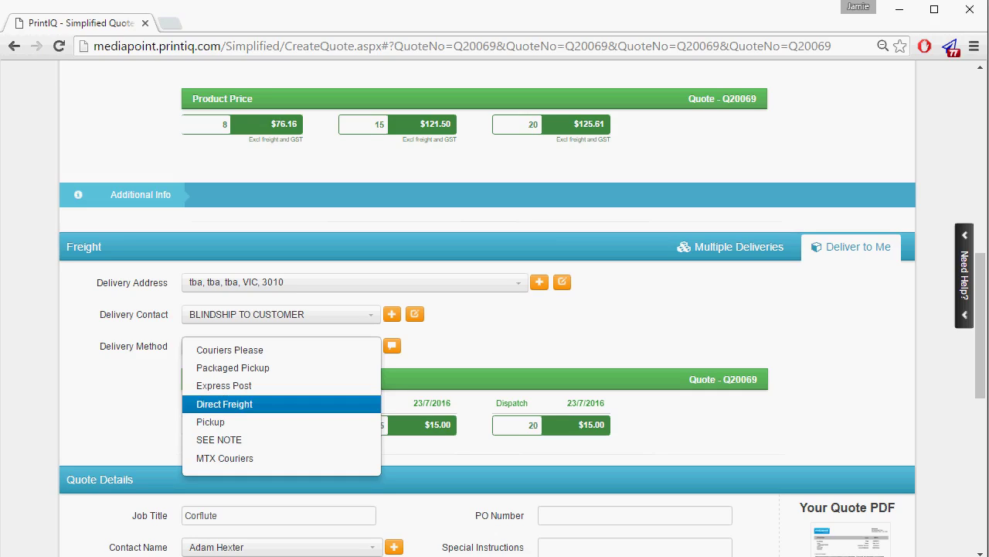
key("Down")
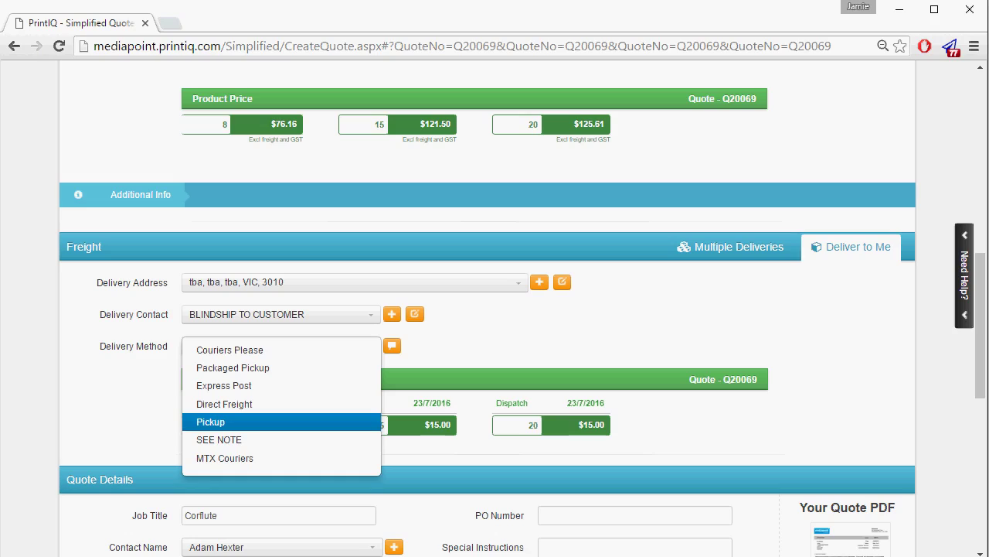
key("Down")
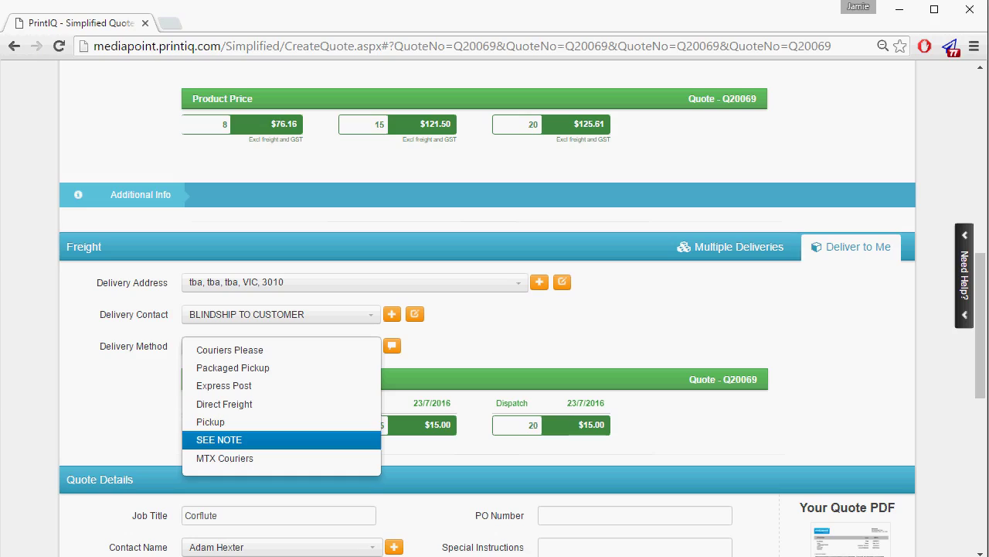
key("Down")
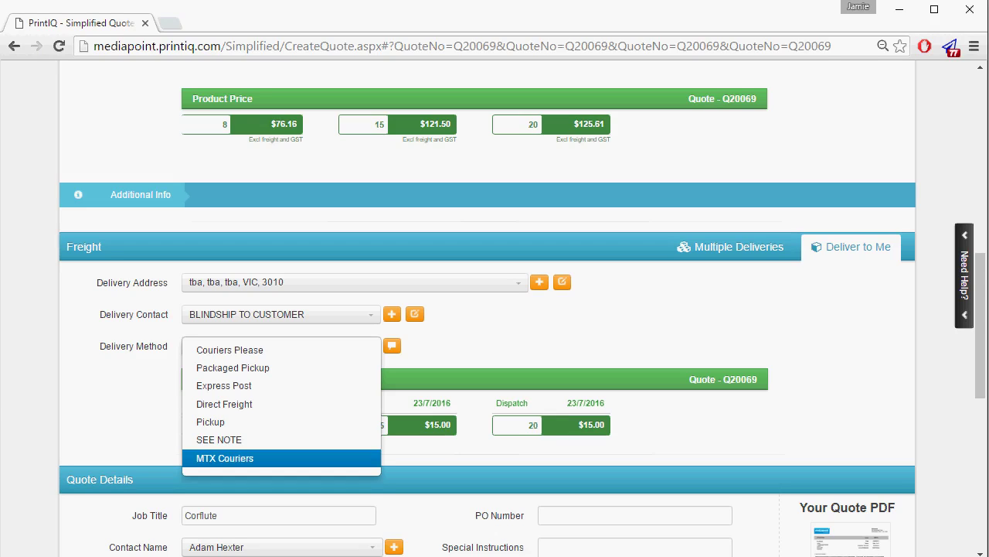
key("Up")
key("Up")
key("Down")
key("Down")
key("Up")
key("Up")
key("Up")
key("Up")
key("Up")
key("Up")
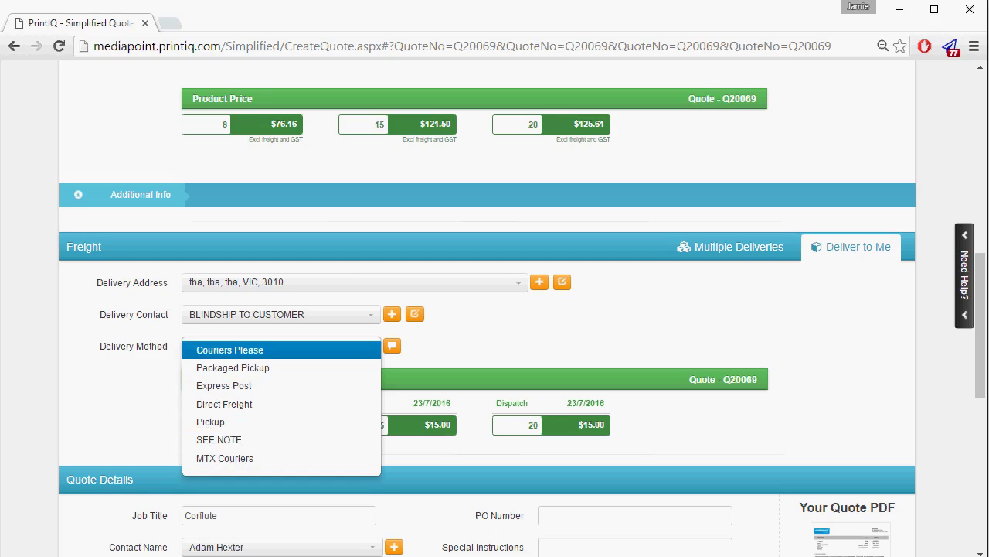
- Set the delivery method to MTX Couriers
key("Down")
key("Down")
key("Down")
key("Up")
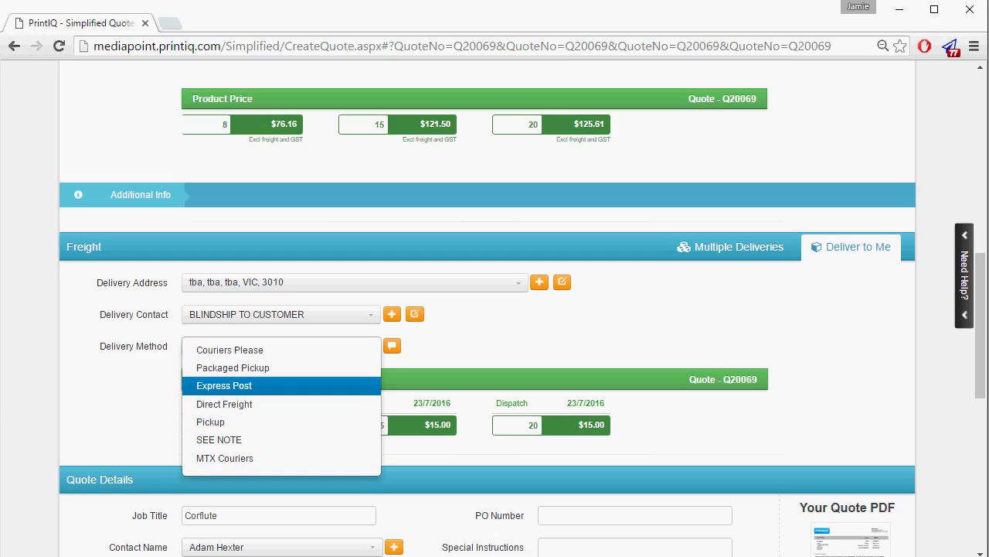
key("Down")
key("Up")
key("Down")
key("Down")
key("Down")
key("Down")
key("Return")
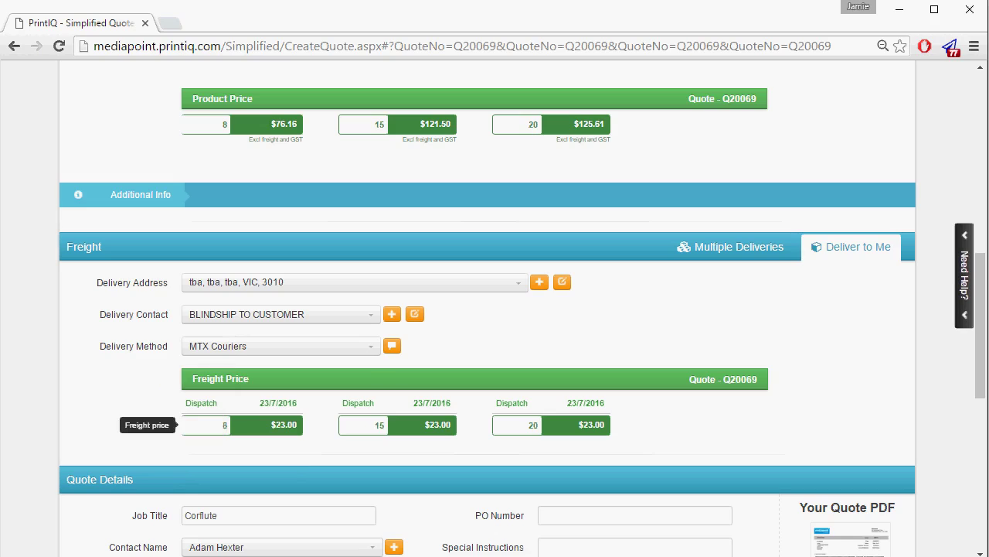
- Try Express Post as the delivery method to compare its freight prices, and switch back to MTX Couriers
key("alt+Down")
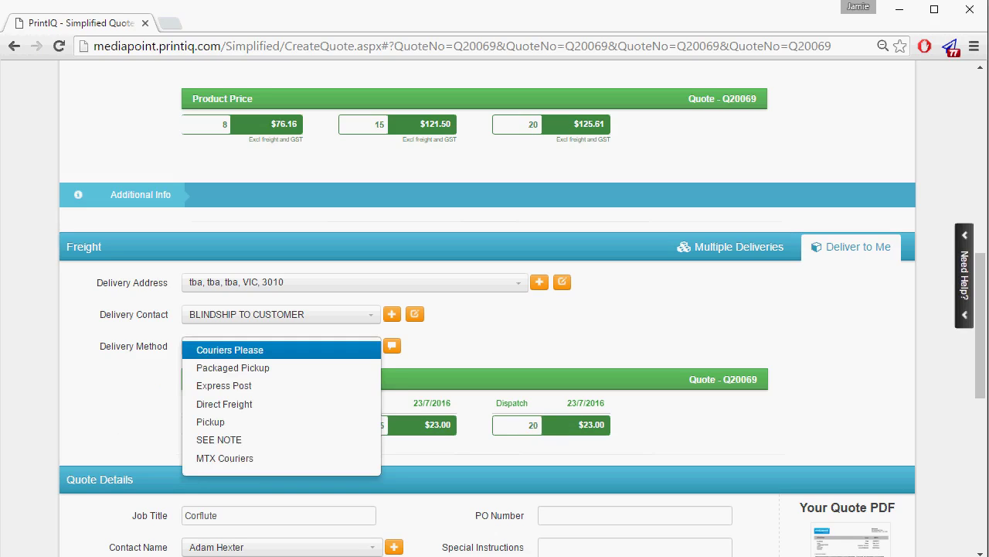
key("Down")
key("Down")
key("Return")
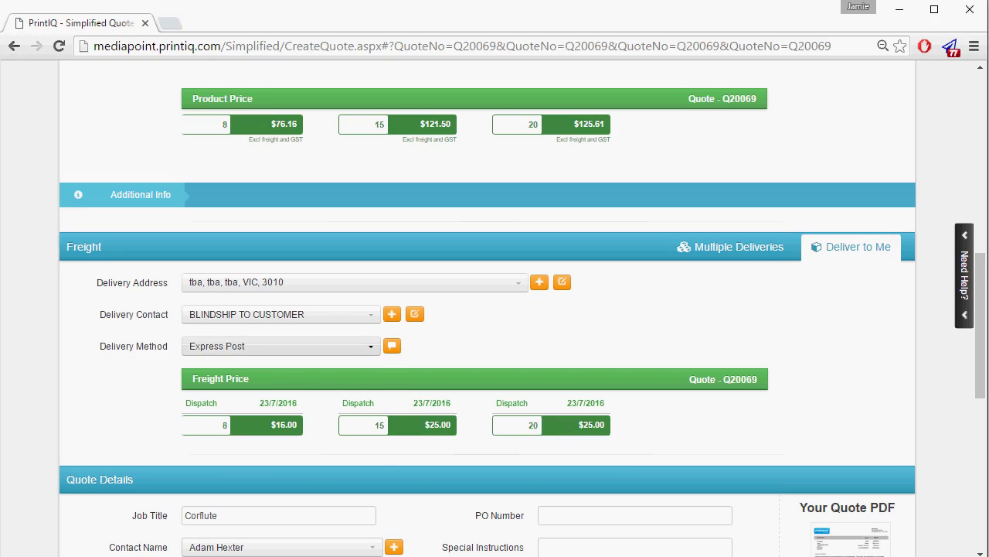
left_click(309, 346)
left_click(224, 458)
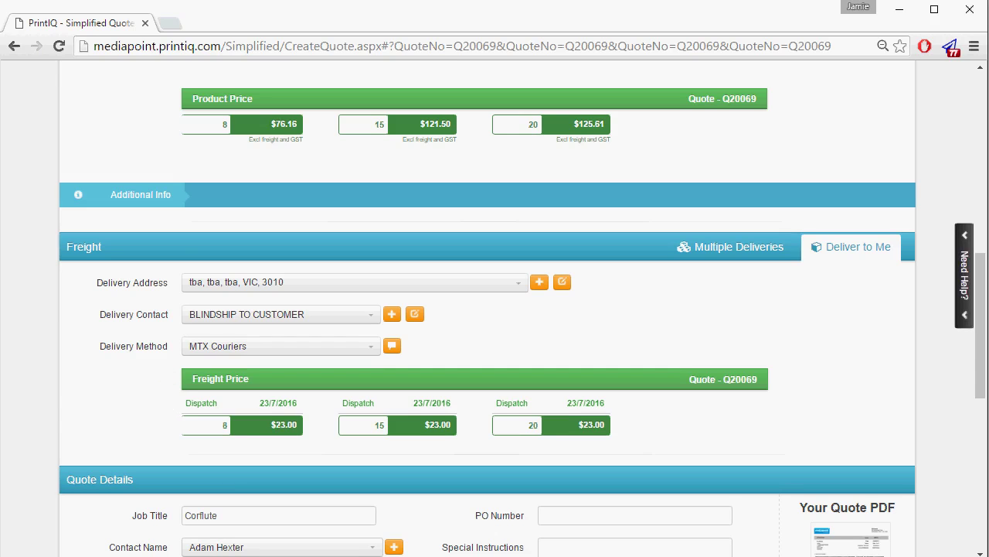
- Enter placeholder special instructions on three lines in the quote details: "address here", "line 2" and "line 3"
scroll(494, 309, "down", 3)
scroll(495, 309, "up", 4)
scroll(495, 309, "down", 3)
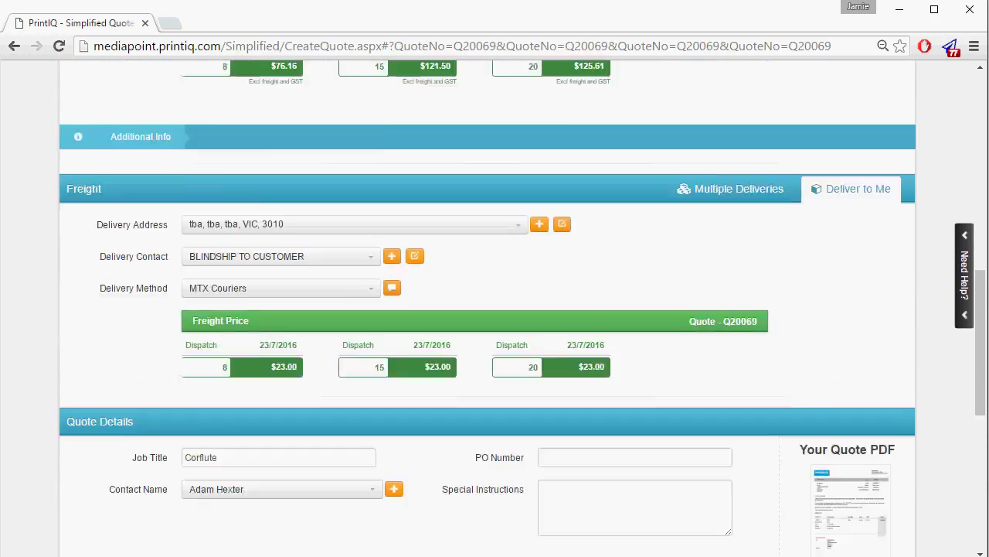
scroll(494, 309, "down", 3)
scroll(495, 309, "up", 5)
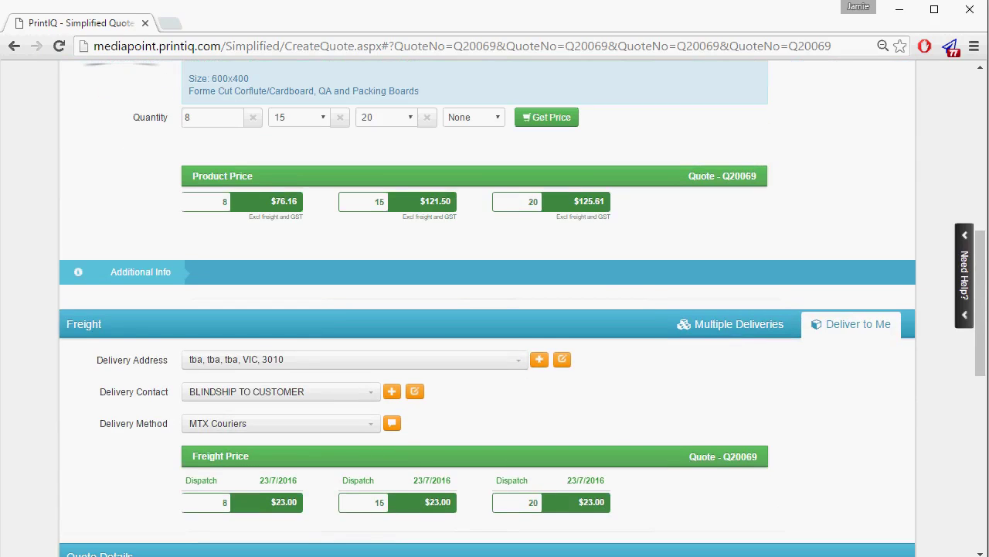
scroll(495, 310, "down", 2)
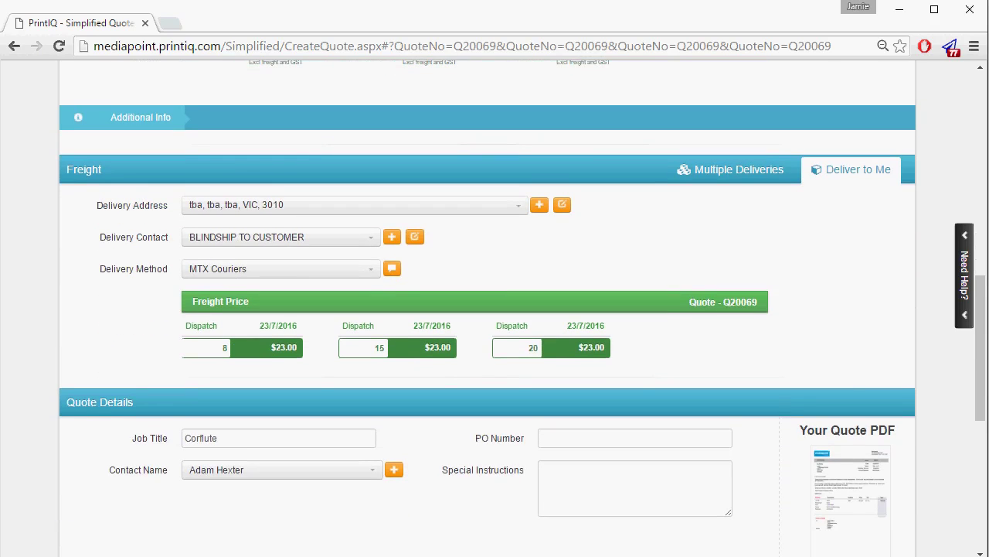
scroll(494, 309, "down", 2)
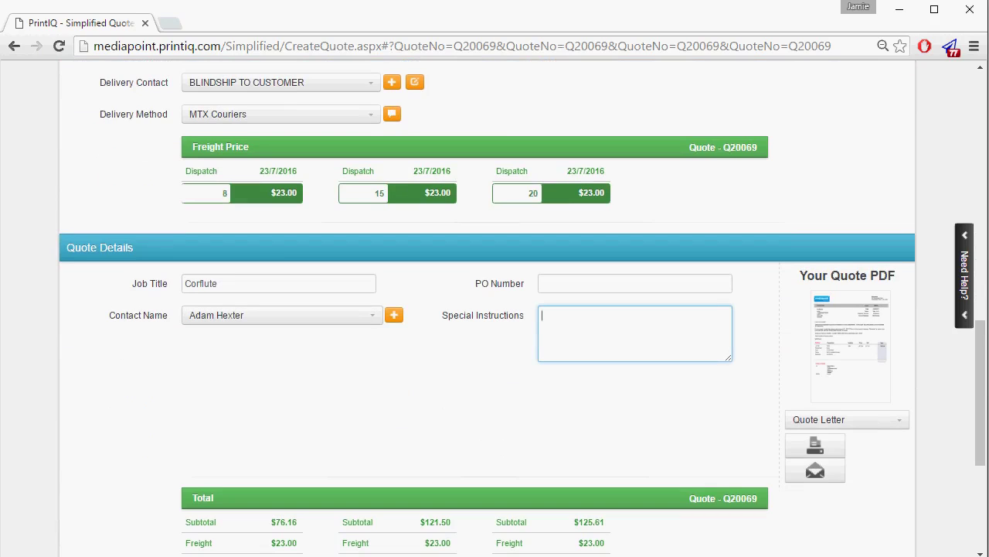
scroll(495, 310, "up", 3)
scroll(495, 309, "down", 3)
type("address here")
key("Return")
type("line 2")
key("Return")
type("line 3")
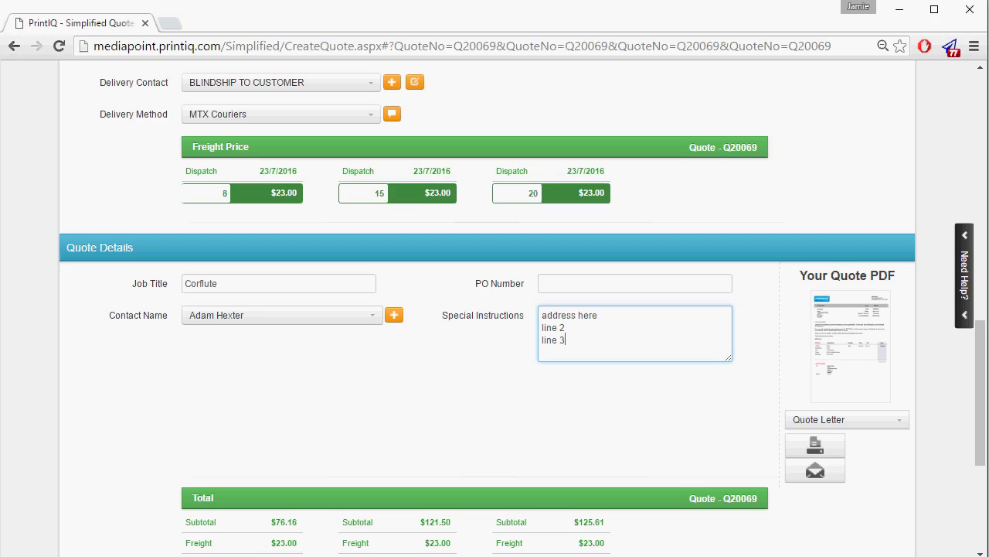
- Download the quote letter PDF, review its pricing and delivery details, and return to the quote page
left_click(850, 348)
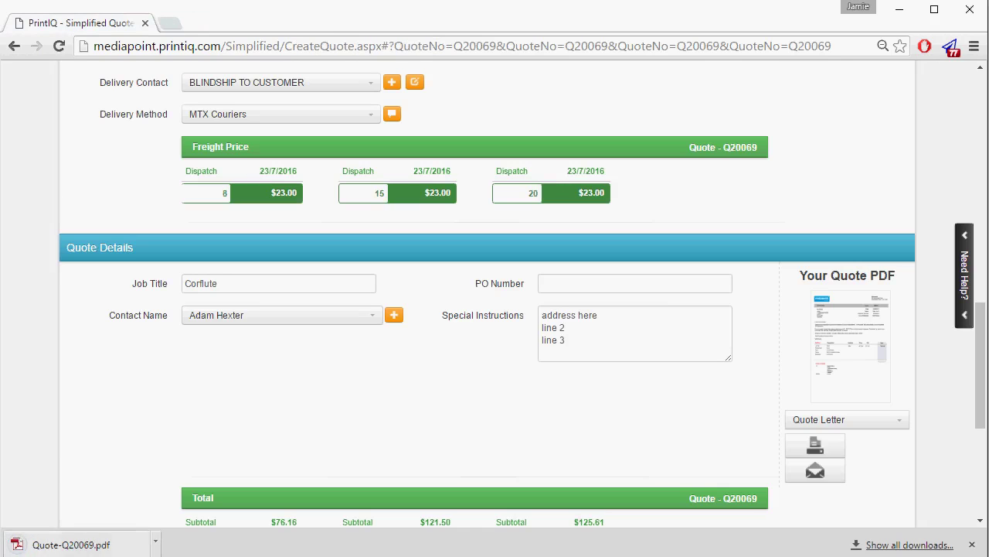
left_click(70, 545)
scroll(742, 309, "down", 3)
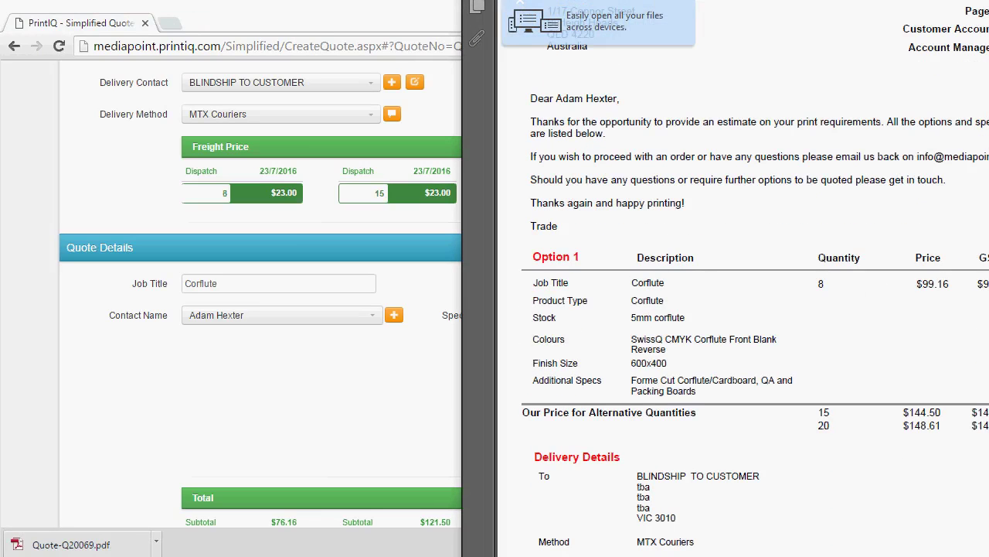
key("alt+Tab")
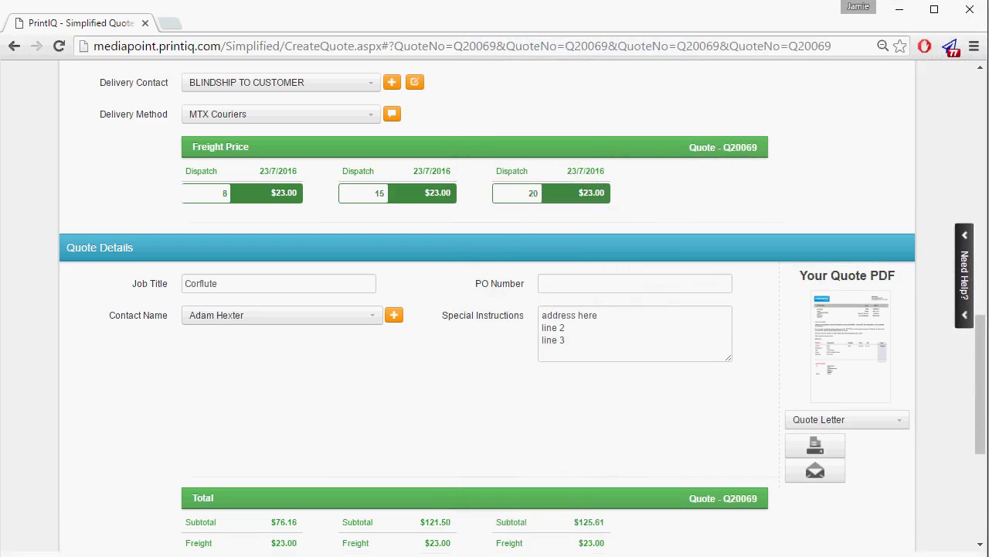
- Go to the list of saved quotes and reopen the newest Corflute quote, the one still in process
scroll(495, 310, "up", 4)
scroll(495, 309, "down", 5)
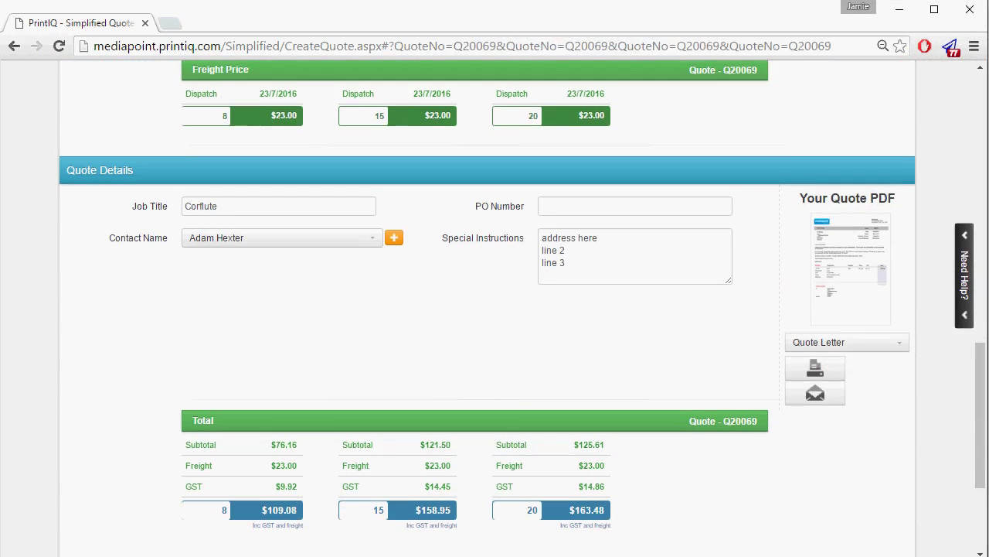
scroll(495, 309, "up", 15)
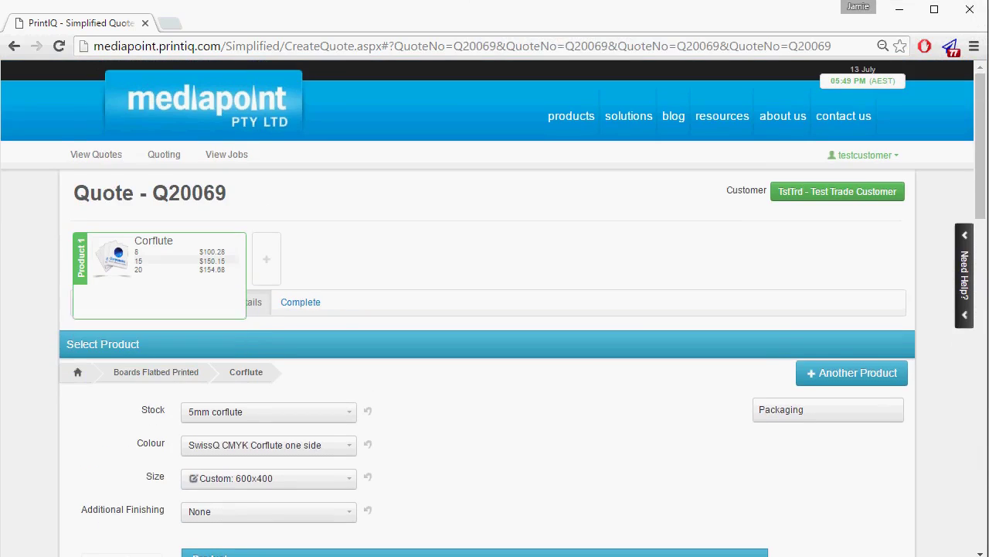
left_click(97, 170)
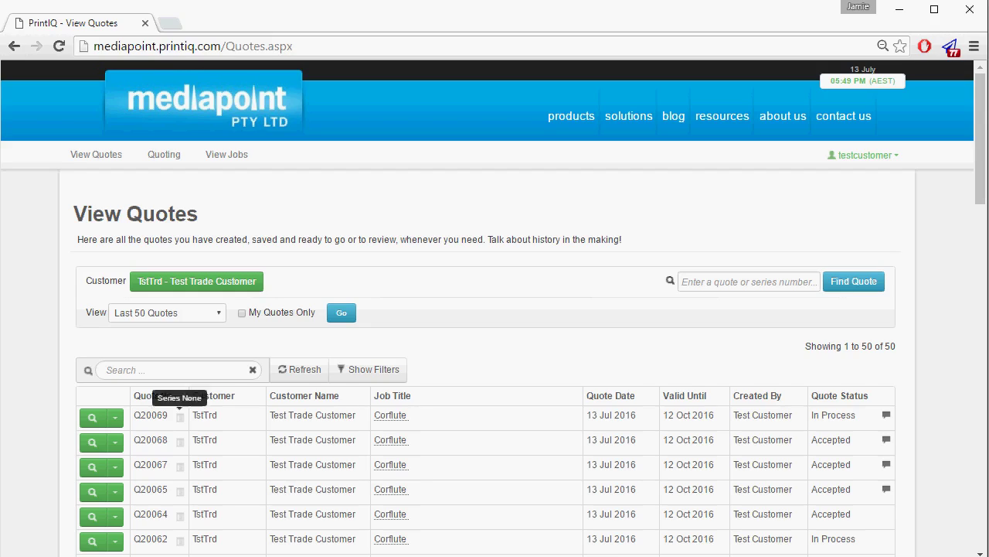
mouse_move(887, 416)
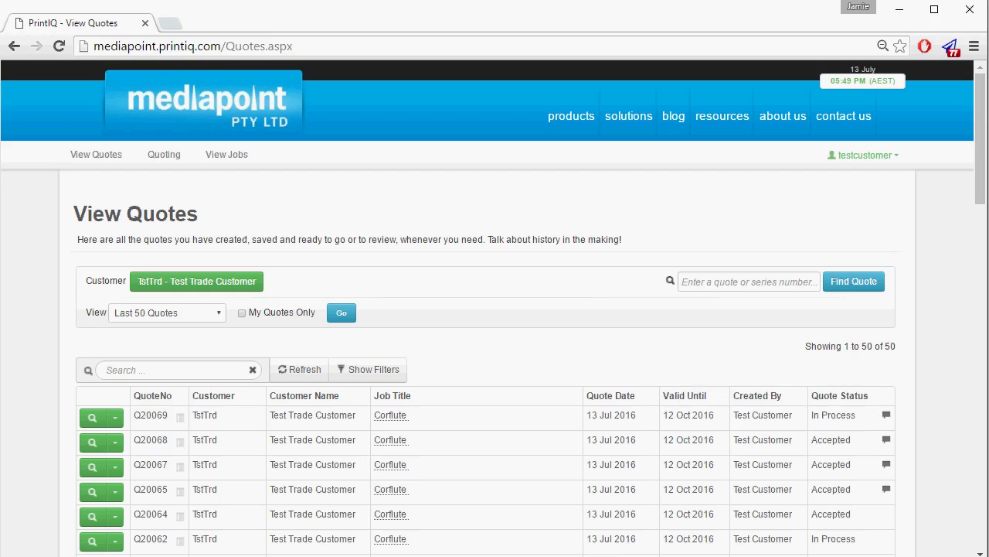
left_click(92, 417)
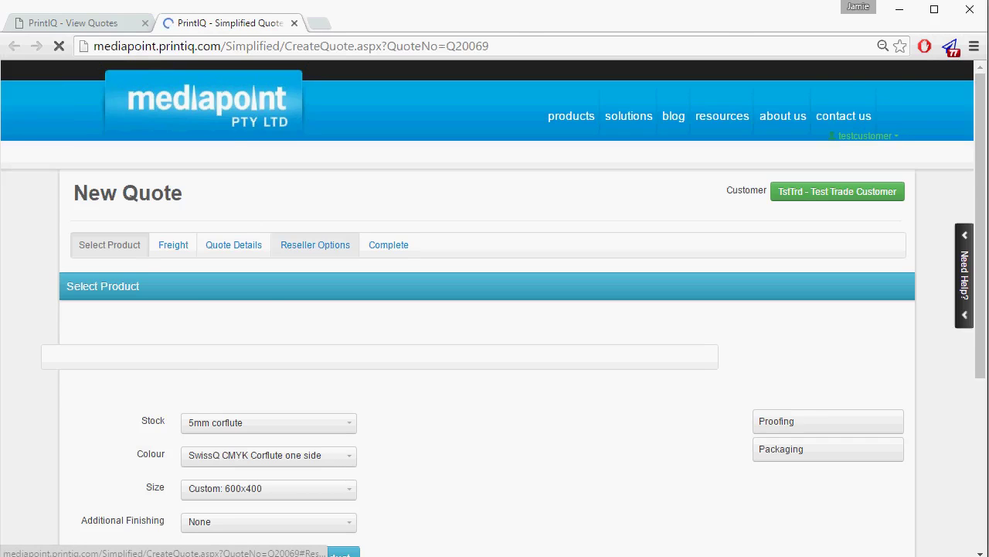
- Check through the reopened quote and fill in its purchase order number in the quote details
scroll(427, 271, "down", 5)
scroll(427, 272, "up", 5)
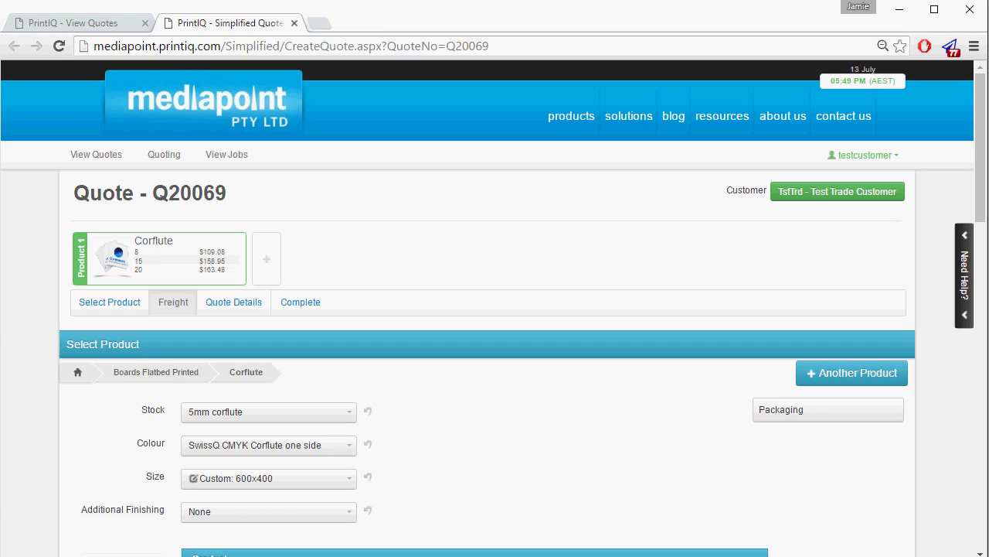
scroll(274, 193, "down", 9)
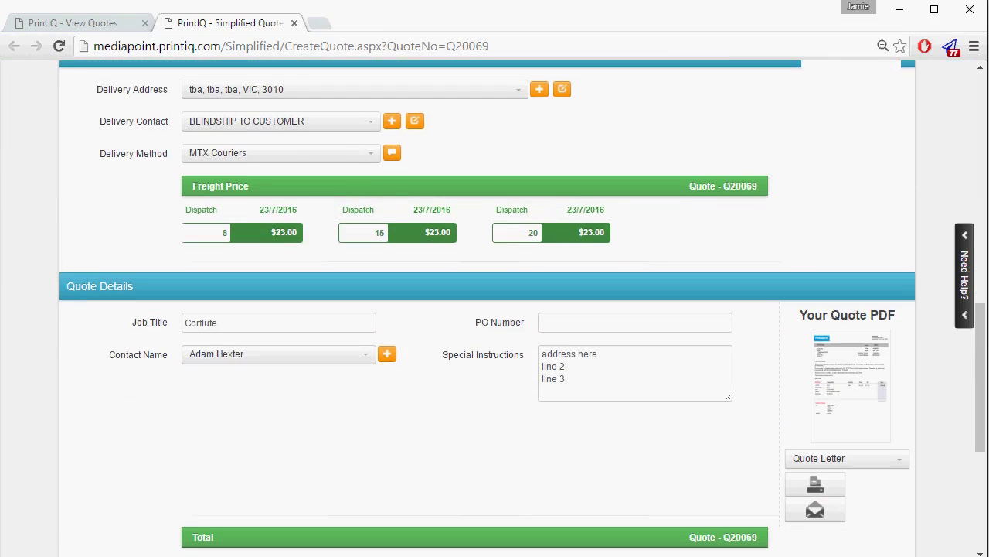
scroll(275, 194, "down", 3)
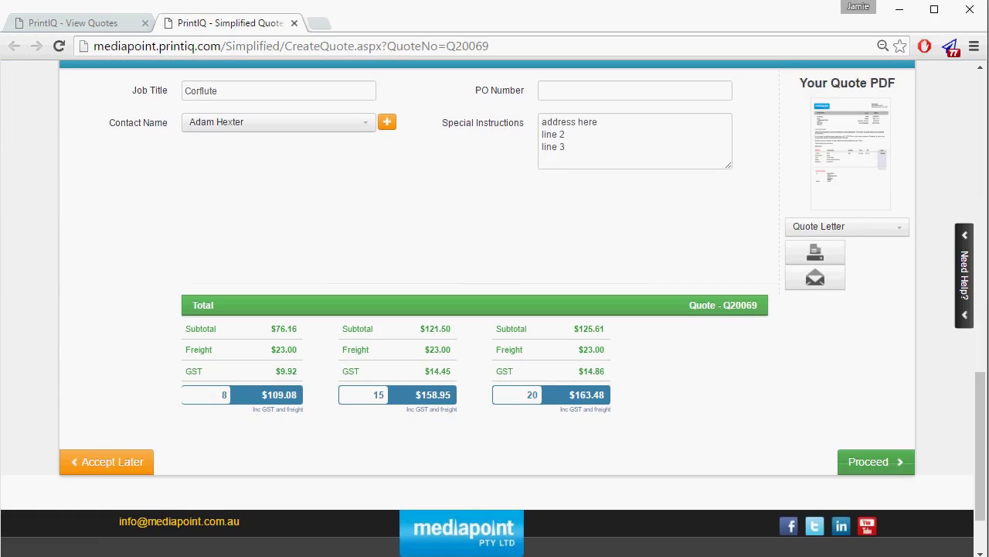
scroll(495, 310, "up", 3)
left_click(635, 322)
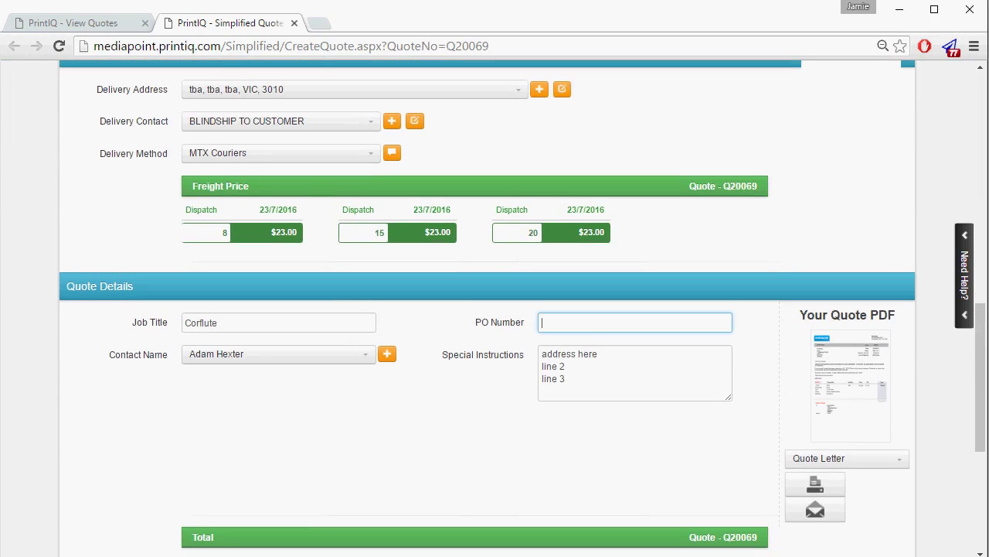
type("1555")
- Proceed with the quote and accept it for a quantity of 15, agreeing to the terms and conditions
scroll(495, 310, "down", 3)
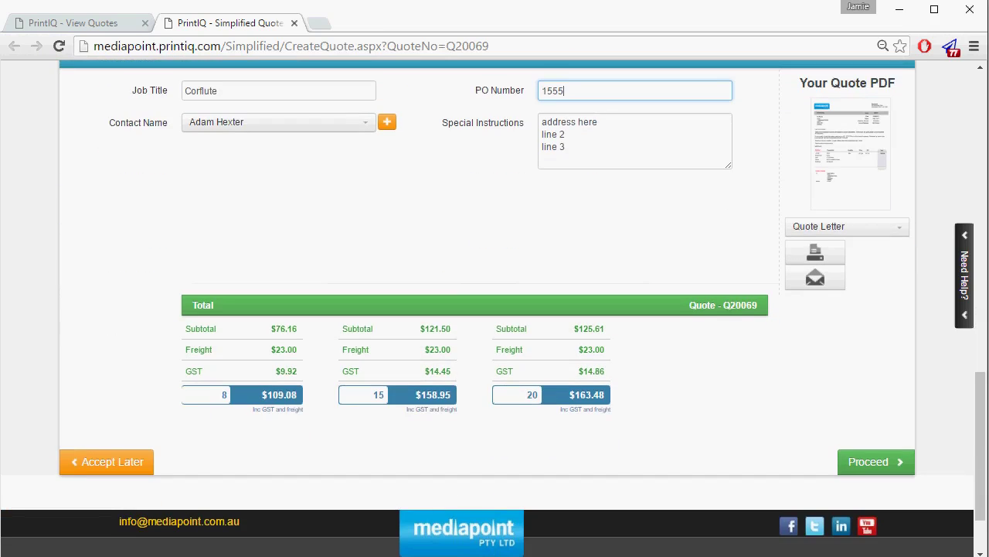
left_click(876, 462)
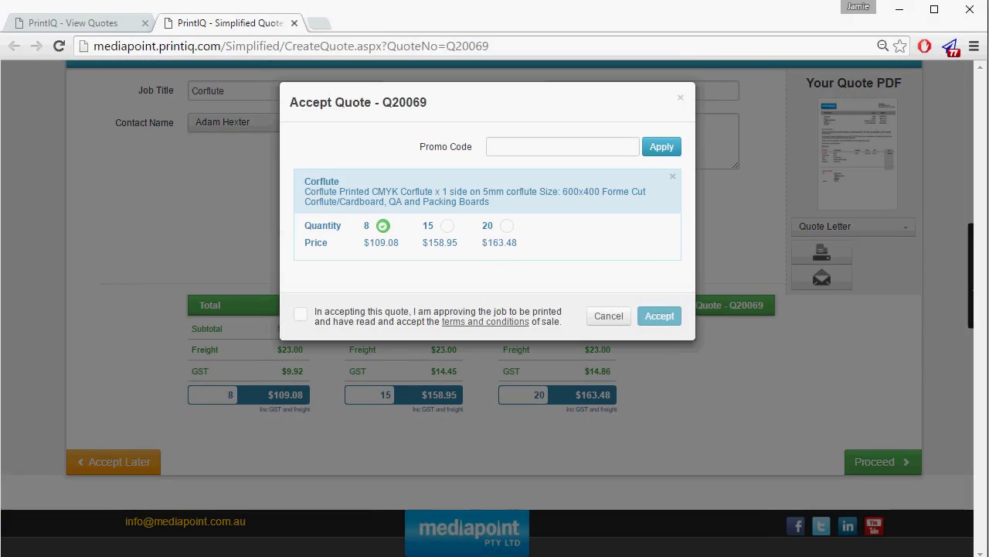
left_click(447, 225)
left_click(300, 314)
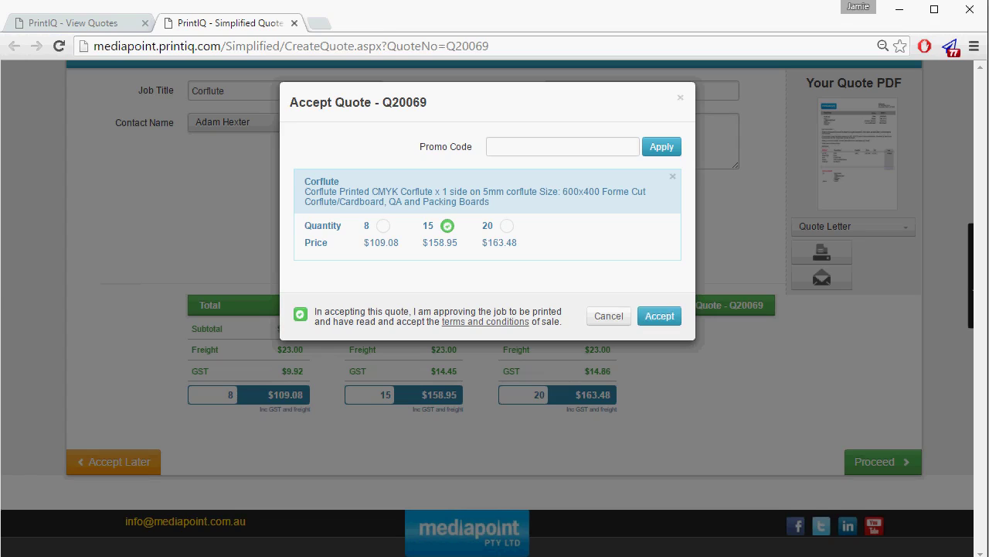
left_click(660, 315)
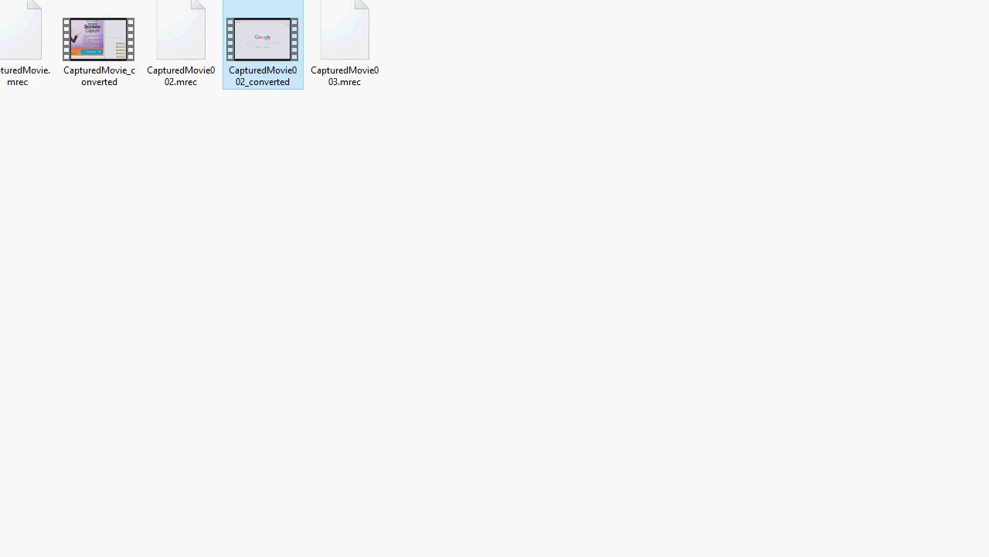
- Find the downloaded quote PDF in the Downloads folder and rename it to "corflute 600mm x 400mm qty 15"
key("alt+Left")
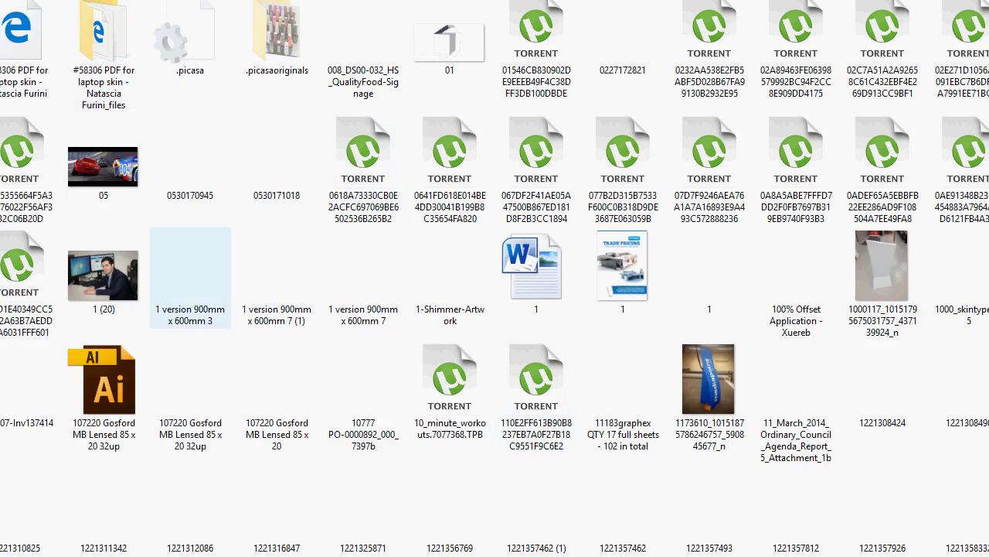
left_click(709, 382)
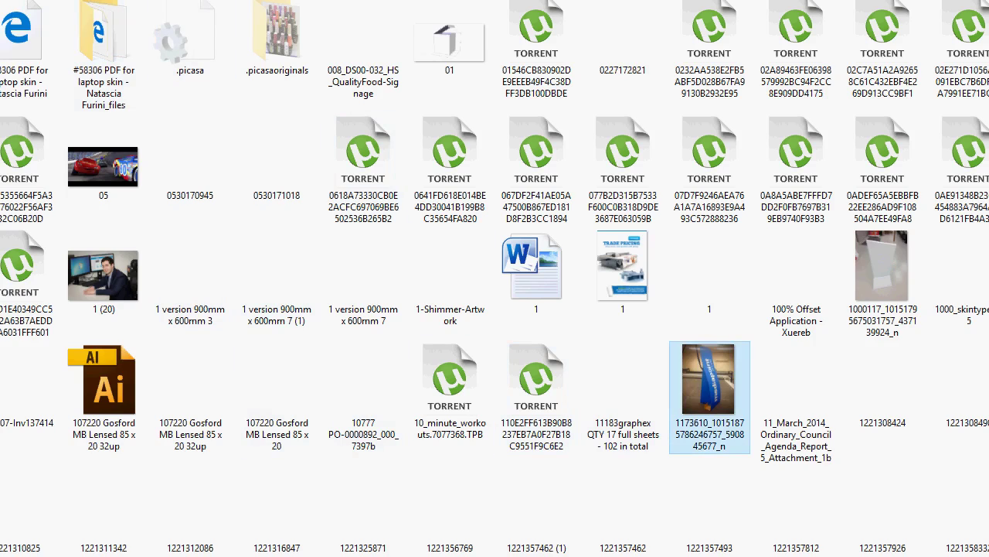
right_click(706, 244)
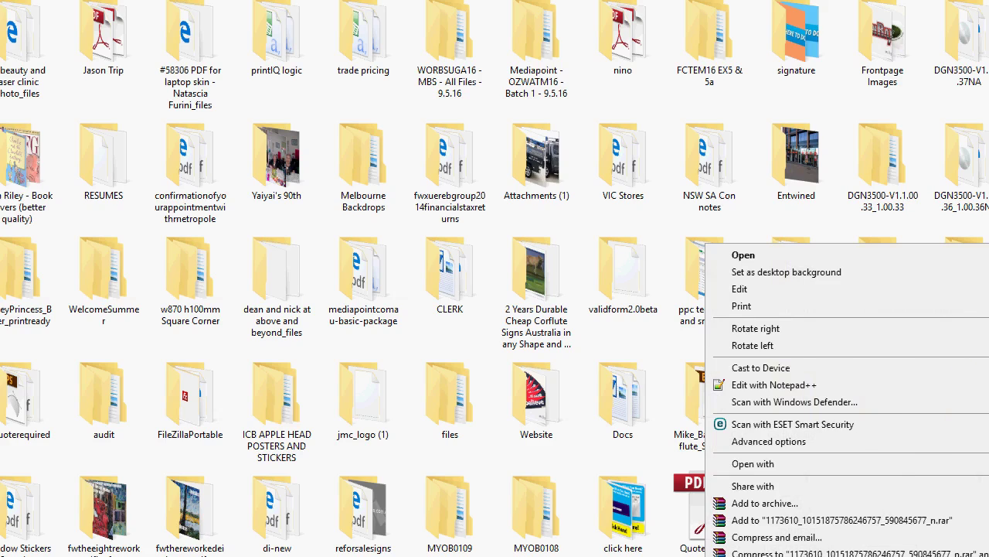
key("Escape")
key("shift+F10")
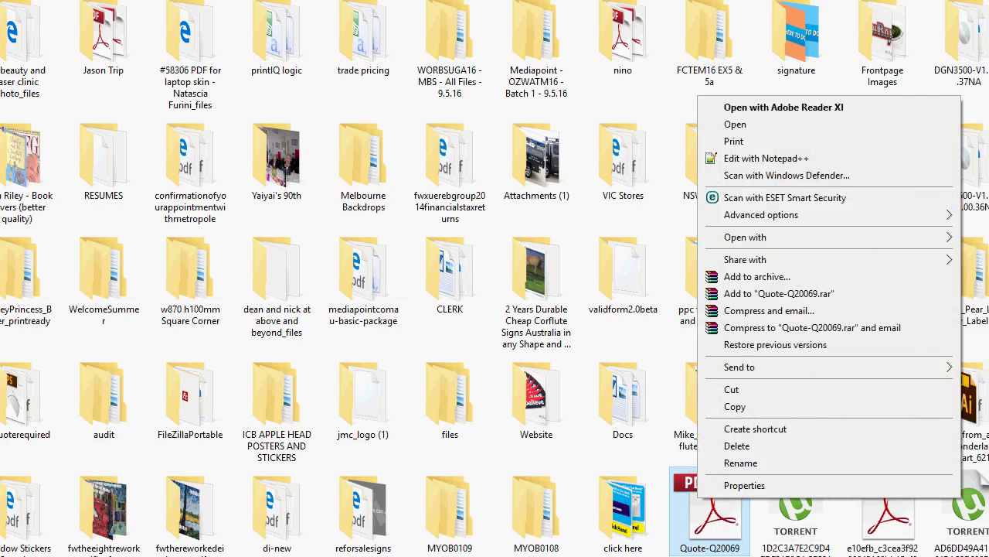
key("Up")
key("Up")
key("Return")
type("corfl")
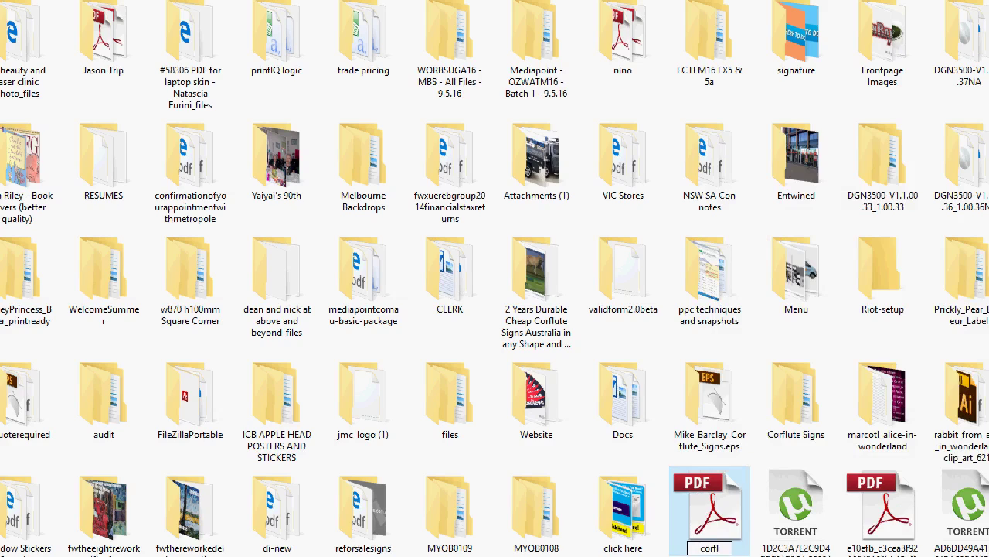
type("ute 600mm x 4")
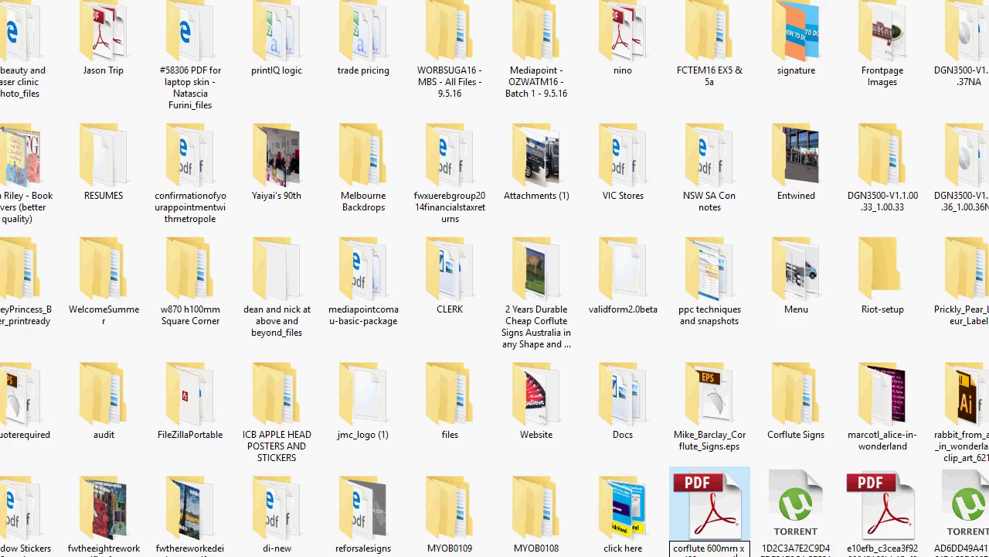
key("Return")
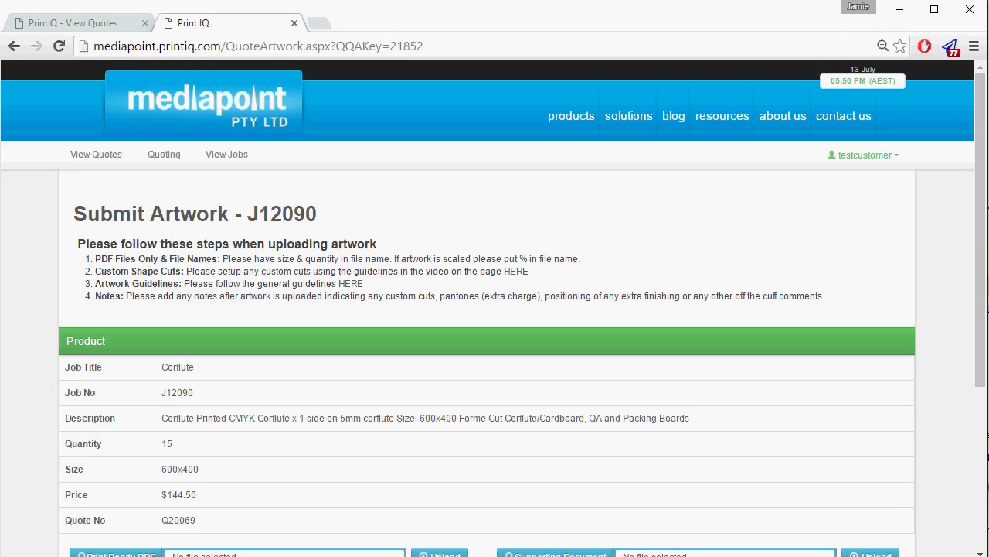
- Return to the artwork submission page, read its file-naming instructions and upload "corflute 600mm x 400mm qty 15.pdf" as the print ready PDF
scroll(494, 348, "down", 3)
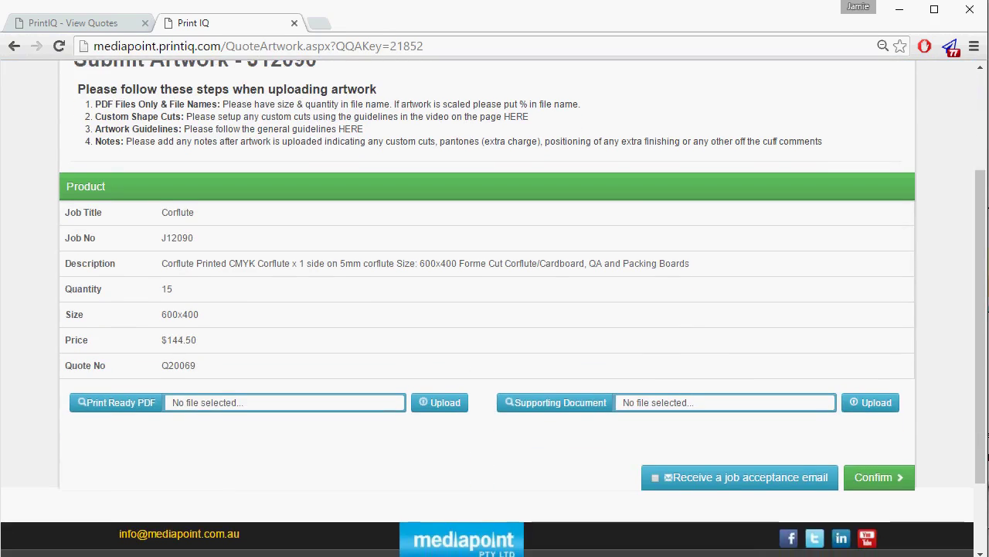
scroll(495, 348, "up", 3)
left_click_drag(824, 296, 94, 258)
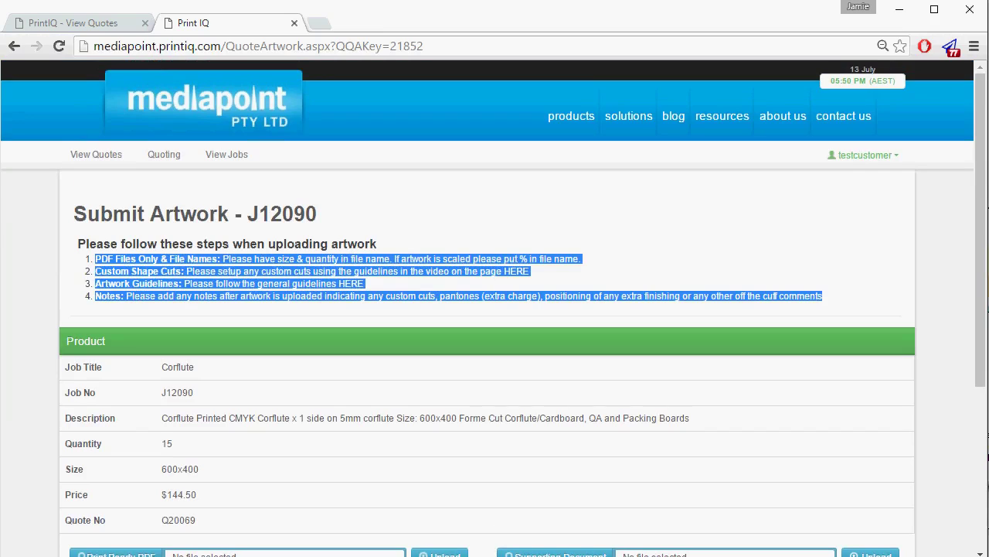
left_click(464, 232)
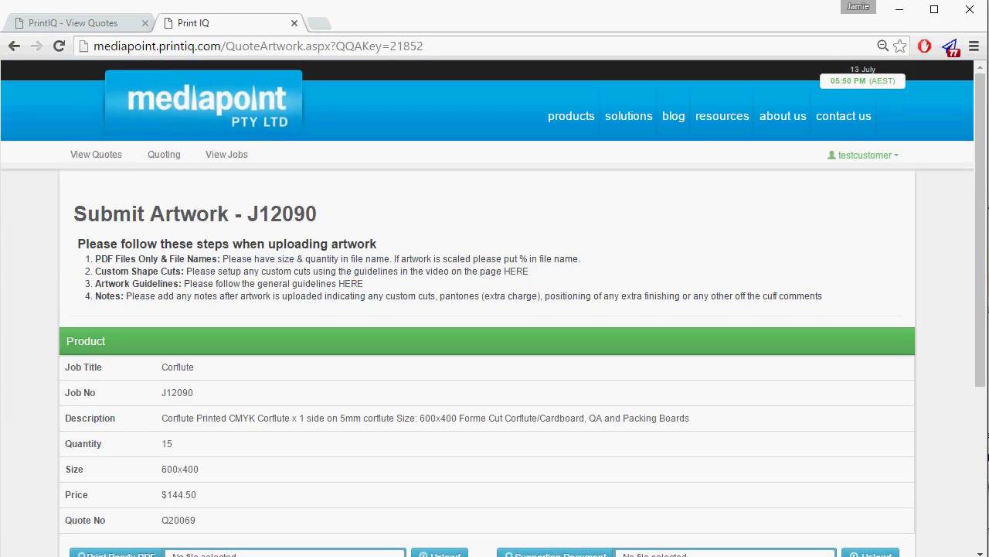
left_click_drag(185, 259, 223, 259)
scroll(495, 309, "down", 1)
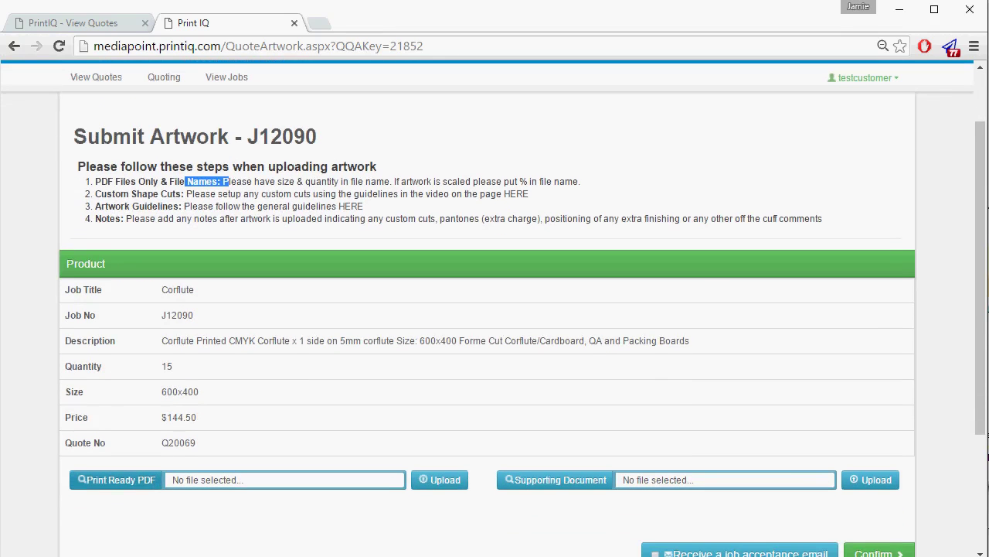
left_click(557, 479)
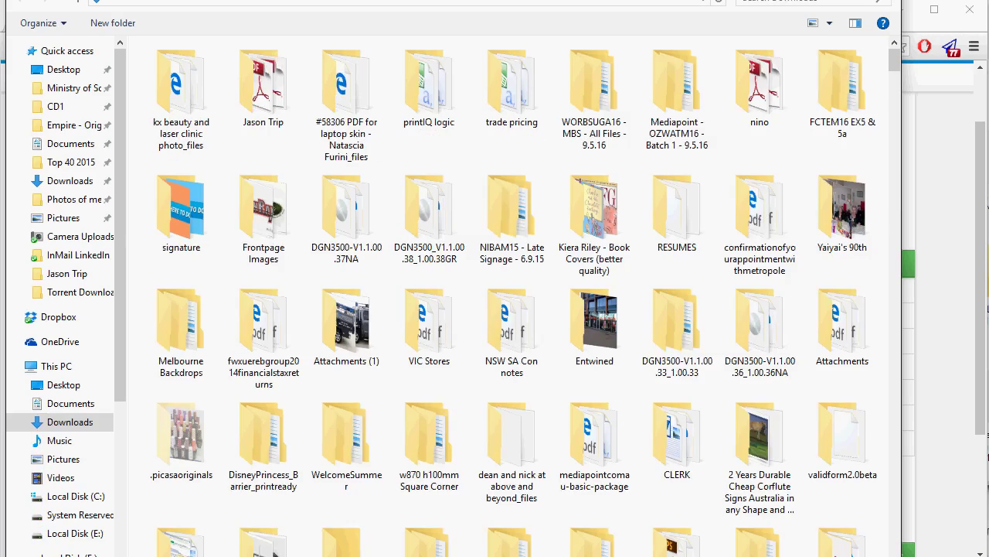
scroll(390, 278, "down", 5)
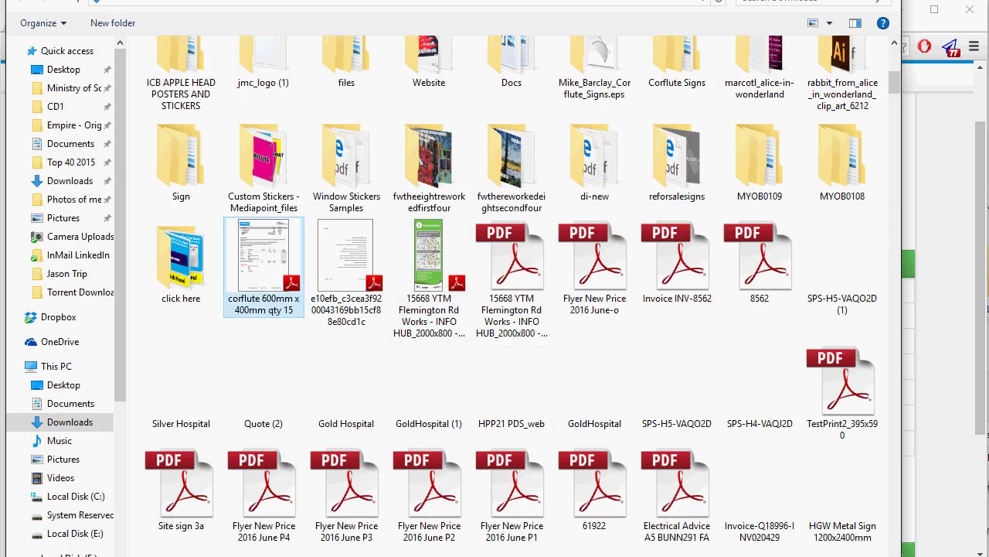
double_click(263, 266)
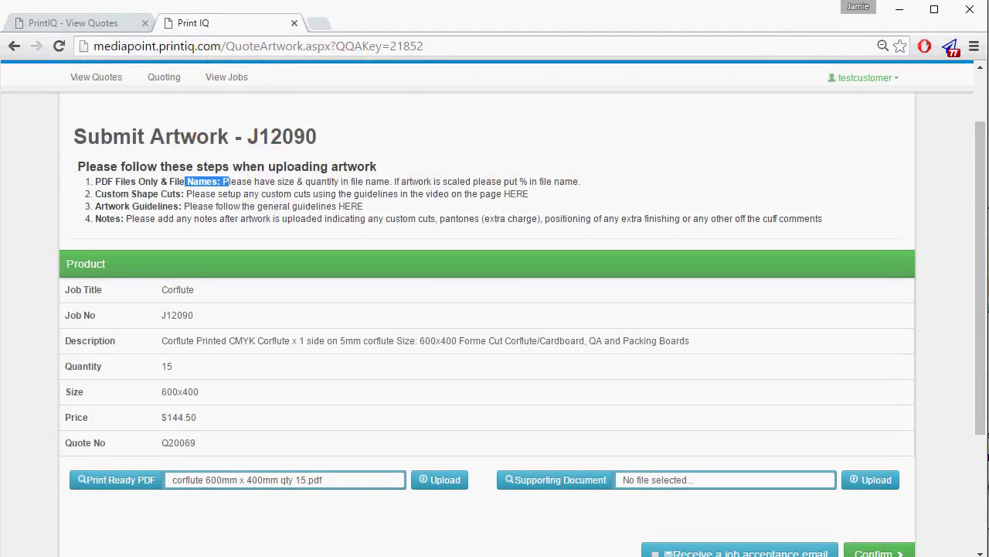
left_click(439, 479)
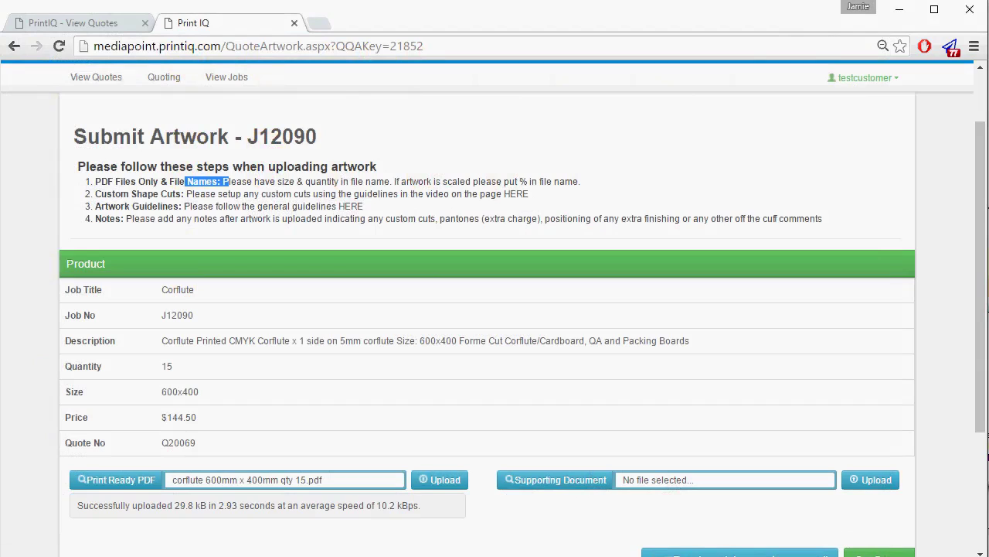
- Open the artwork guidelines linked for custom shape cuts, pause the video, look through the specifications and return to the artwork submission page
left_click_drag(95, 194, 176, 194)
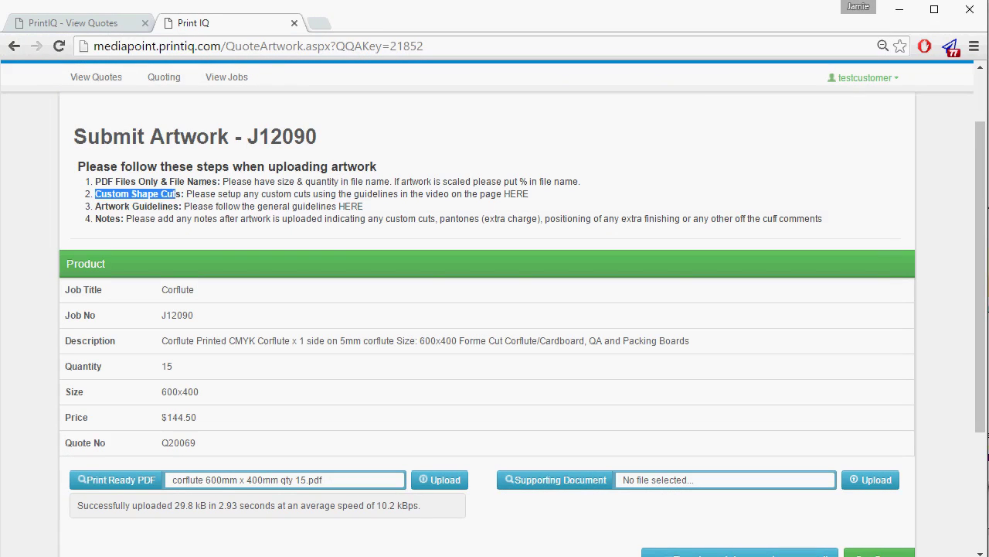
left_click(516, 194)
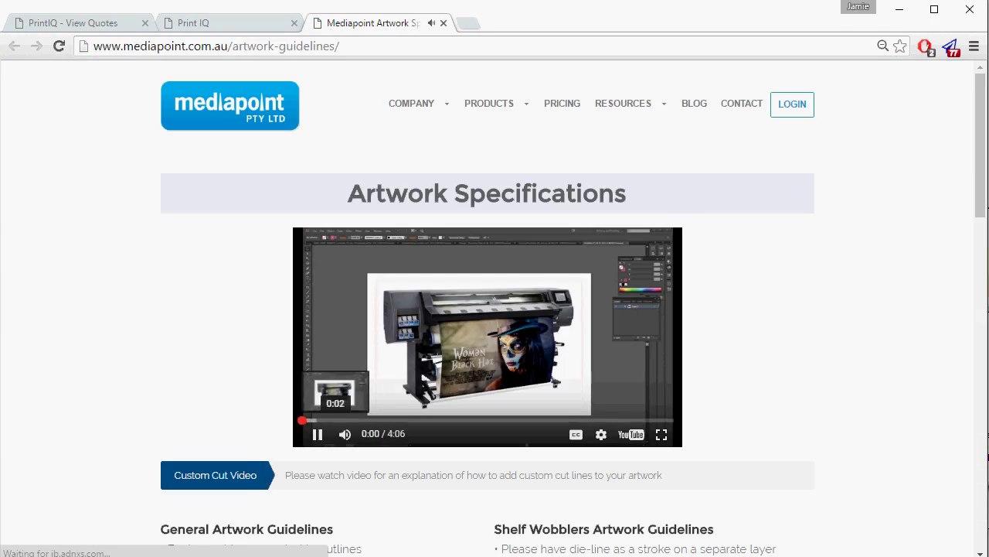
left_click(317, 434)
scroll(317, 434, "down", 2)
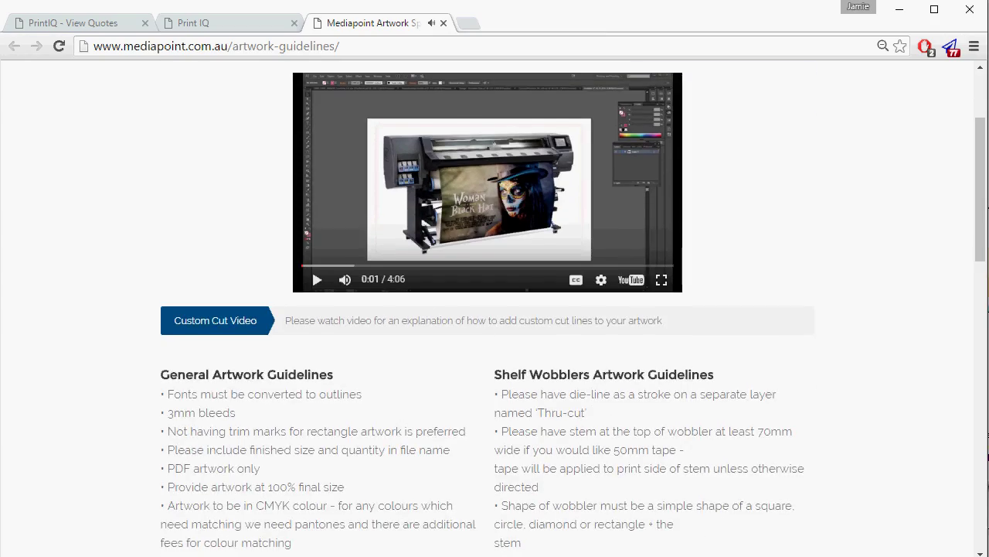
scroll(487, 309, "down", 7)
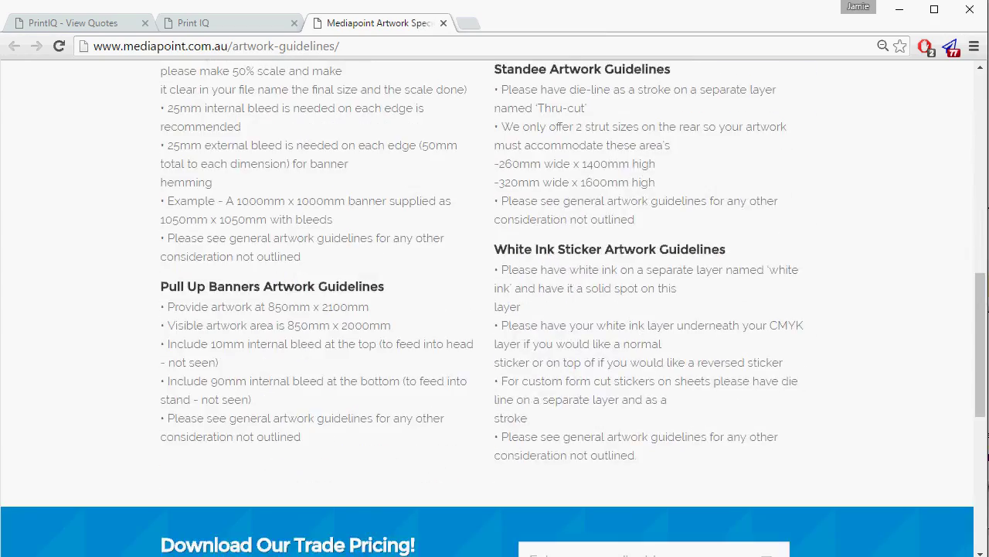
scroll(487, 309, "up", 4)
scroll(487, 309, "down", 3)
scroll(487, 309, "up", 5)
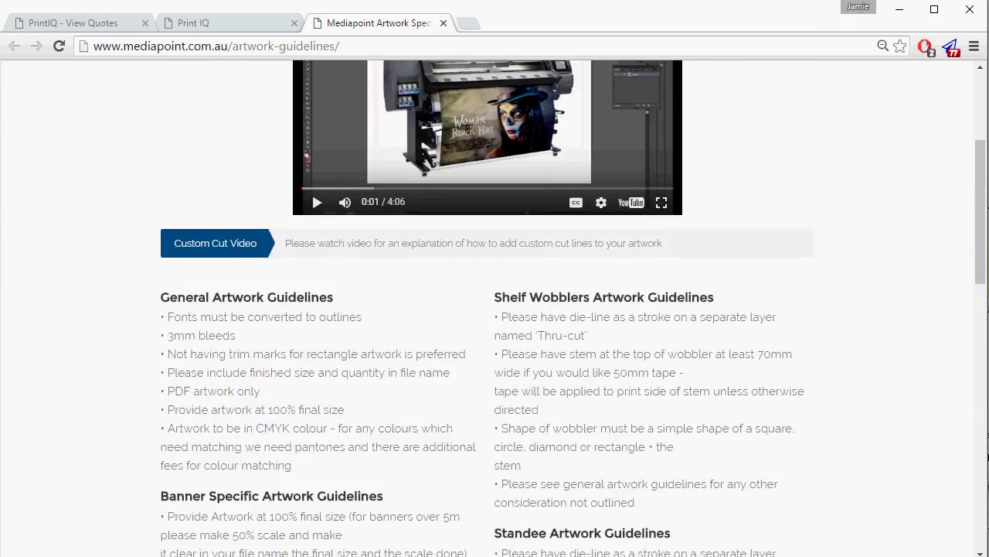
key("ctrl+shift+Tab")
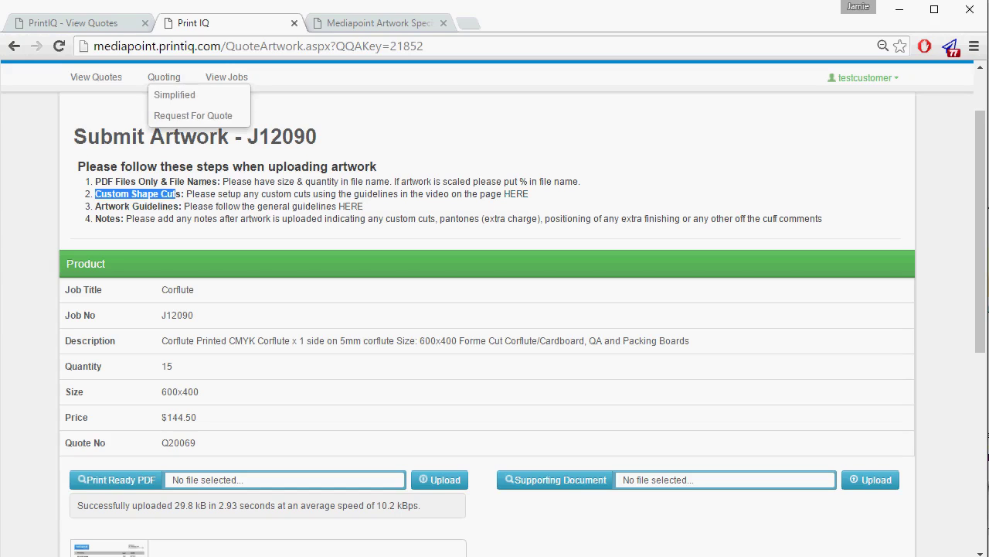
- Read the instruction about notes and add the note "colour eyelets 1 in each corner etc" to the uploaded corflute PDF
scroll(487, 309, "down", 2)
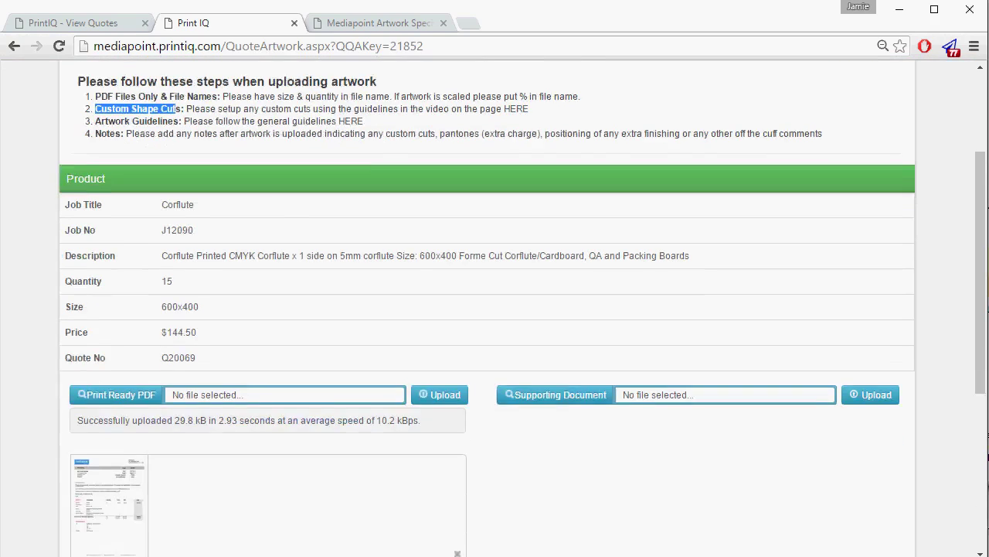
scroll(487, 309, "up", 2)
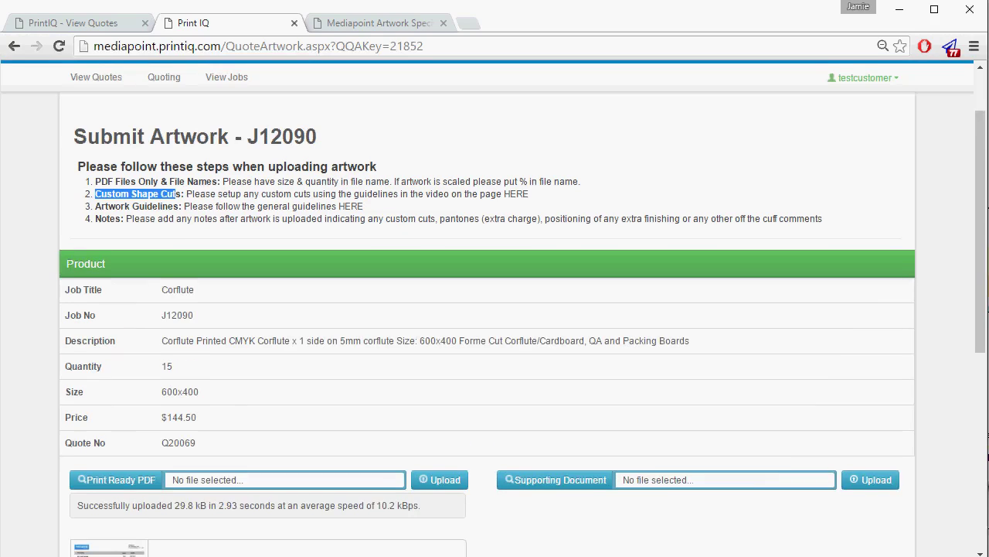
left_click_drag(95, 218, 451, 219)
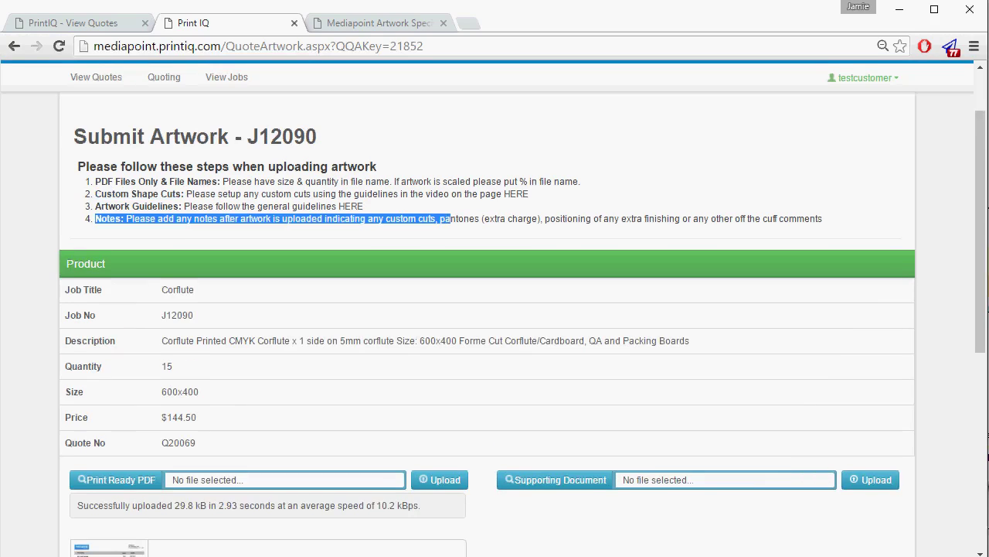
left_click_drag(559, 219, 681, 218)
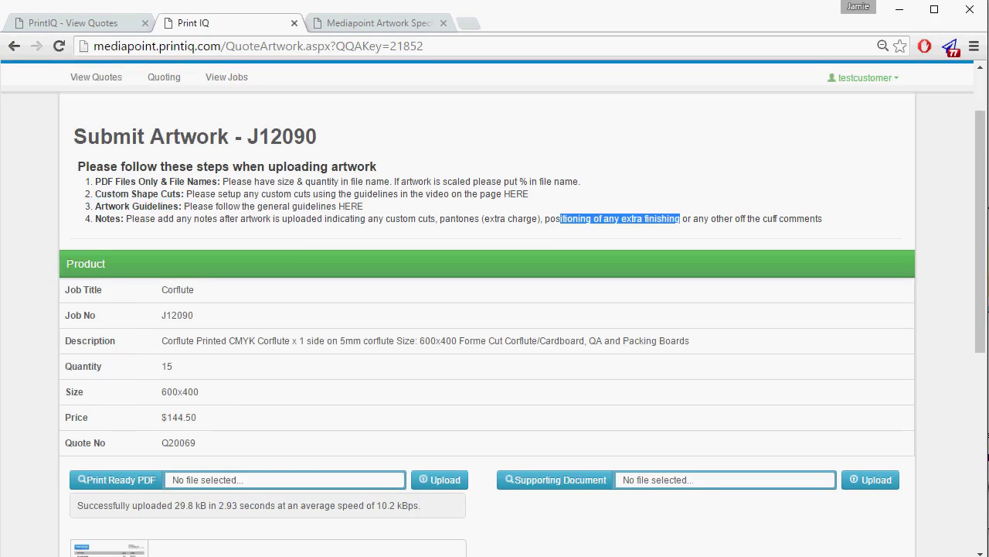
scroll(486, 309, "down", 4)
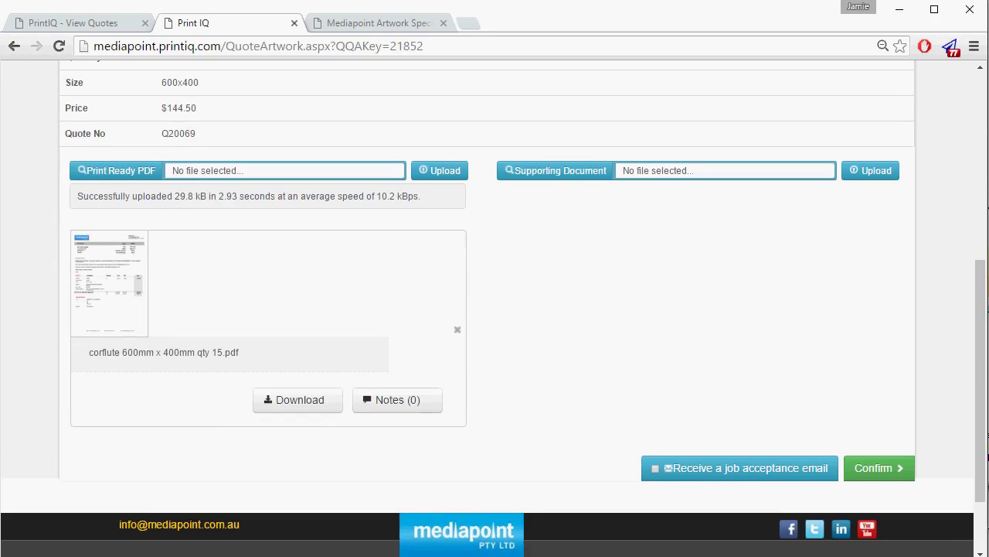
left_click(397, 399)
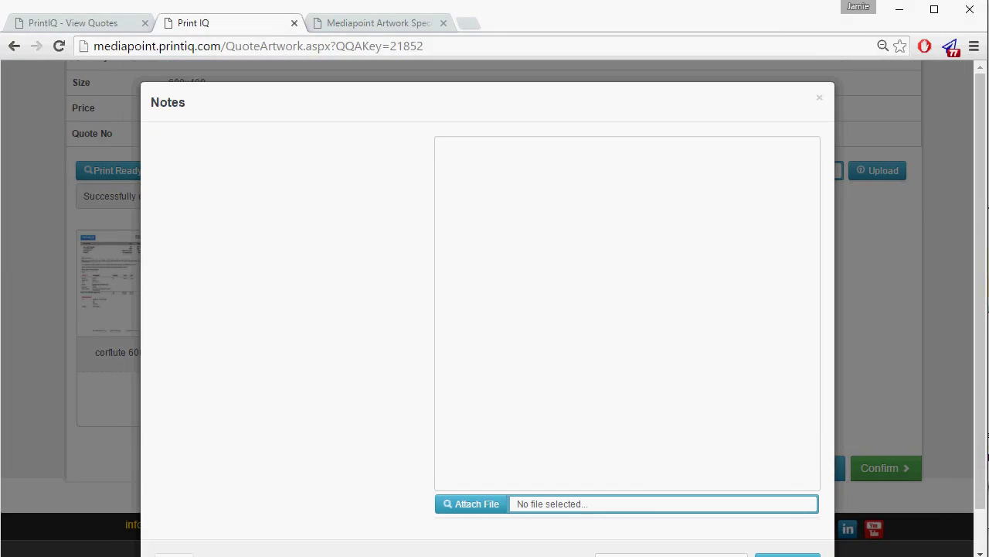
type("colo")
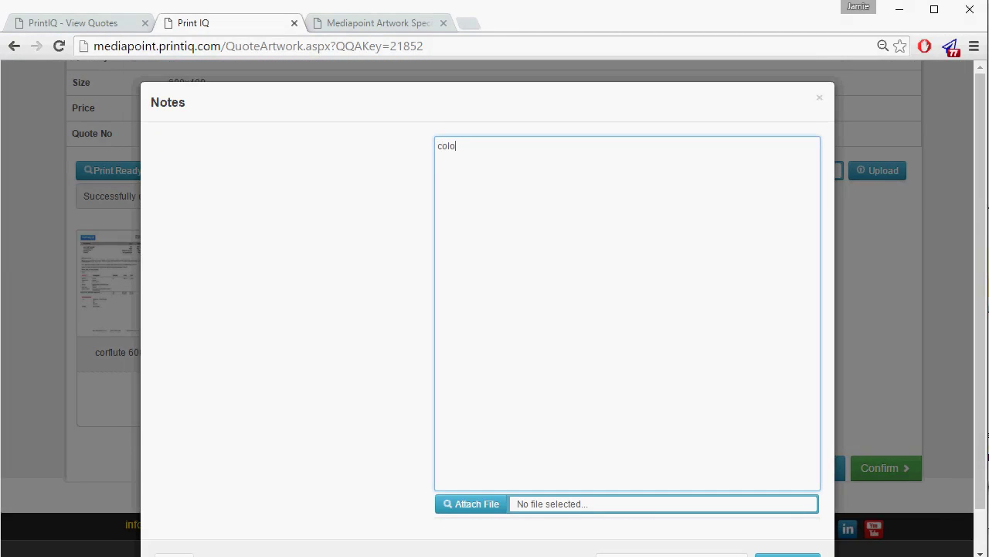
type("ur eyelets 1 in each corner etc")
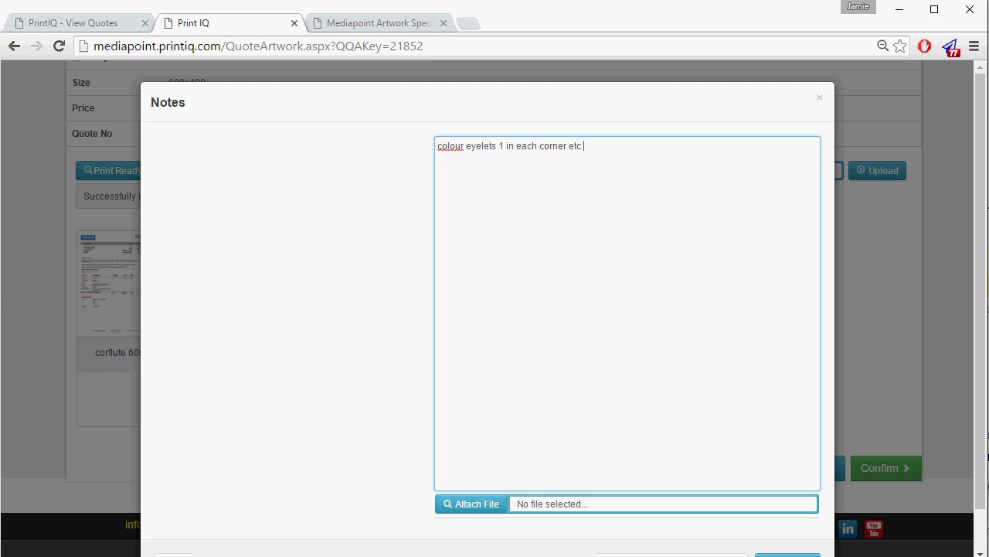
scroll(788, 516, "down", 1)
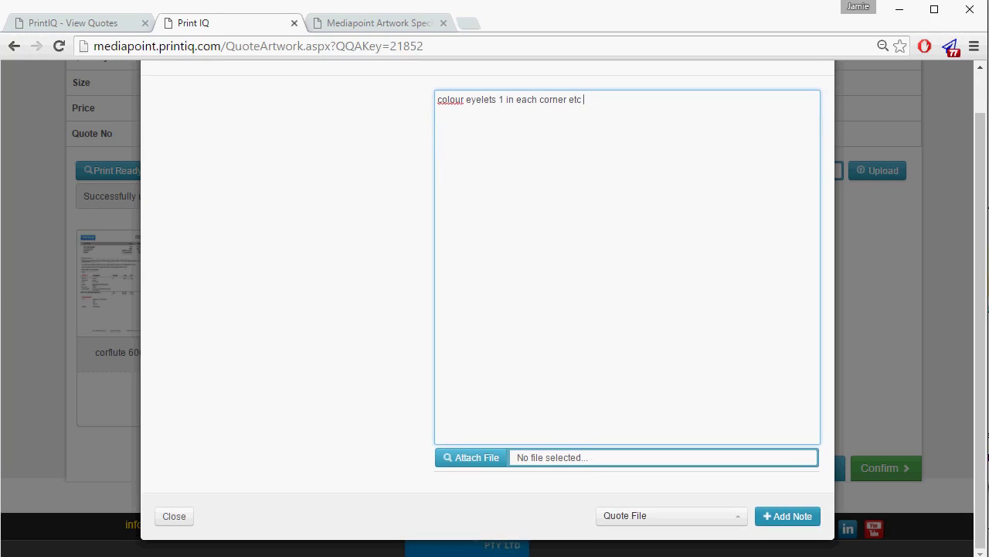
left_click(788, 515)
scroll(488, 300, "up", 1)
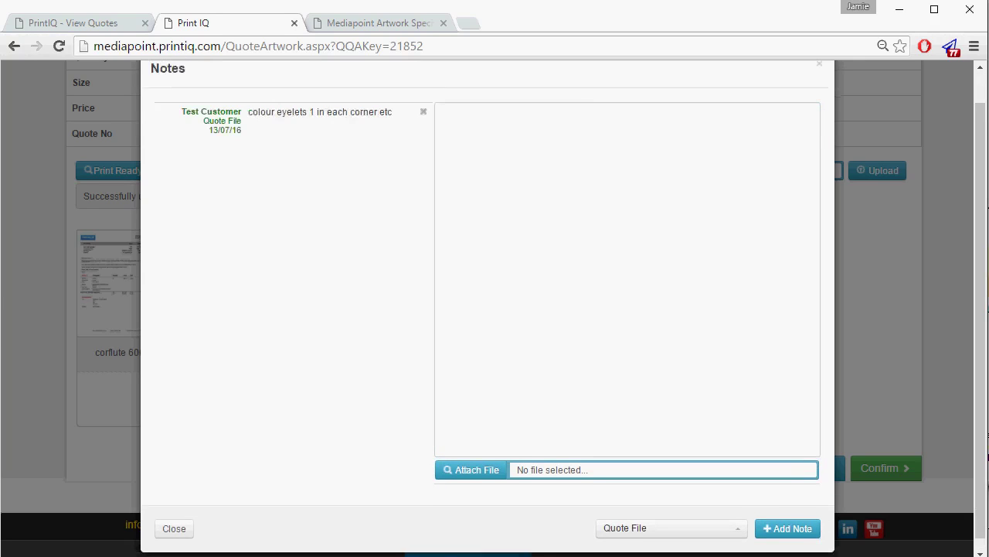
left_click(820, 97)
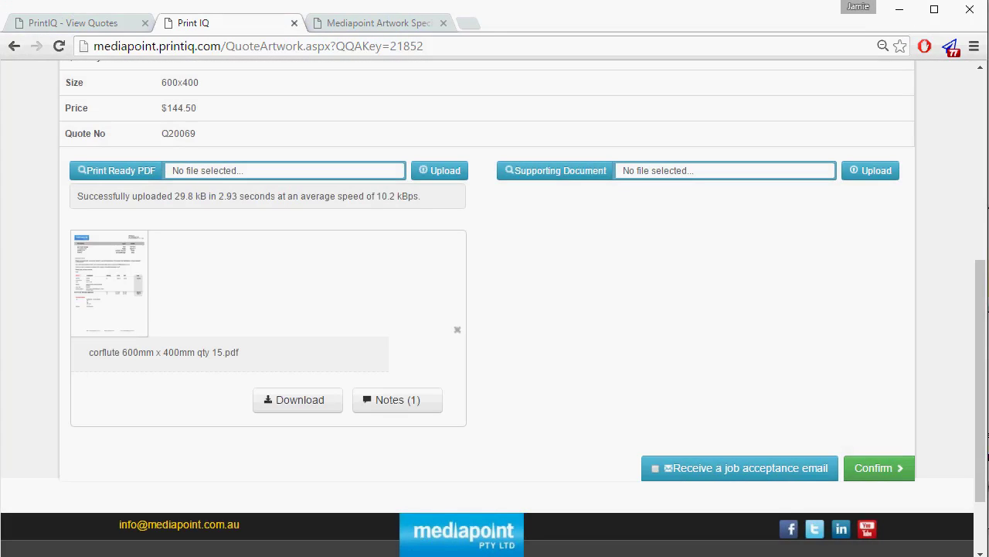
scroll(495, 309, "up", 3)
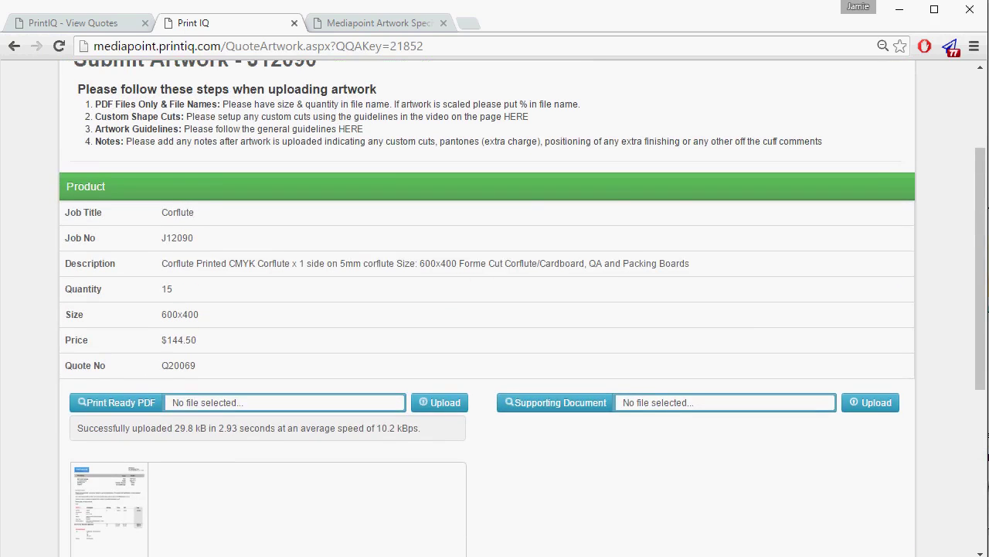
scroll(494, 309, "down", 4)
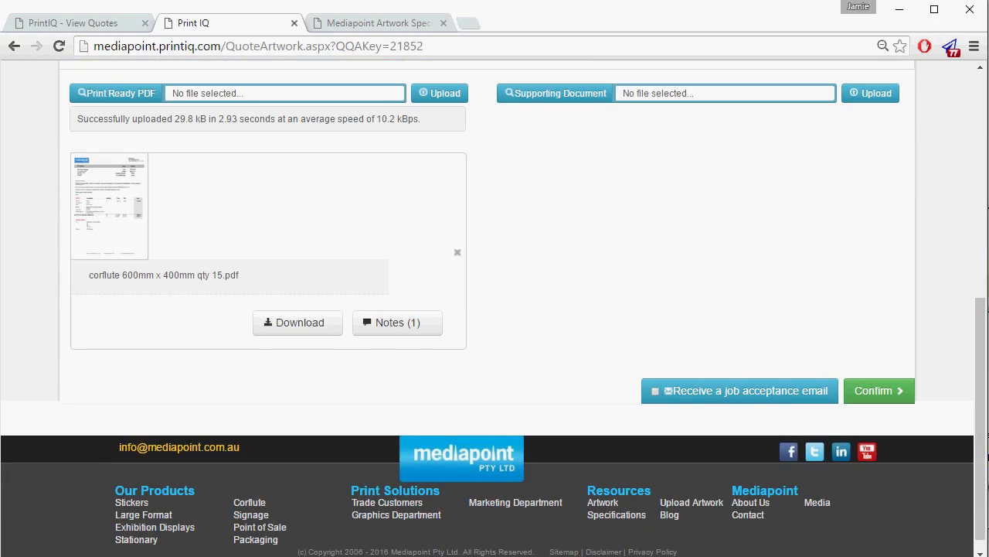
scroll(495, 309, "up", 6)
scroll(495, 310, "down", 4)
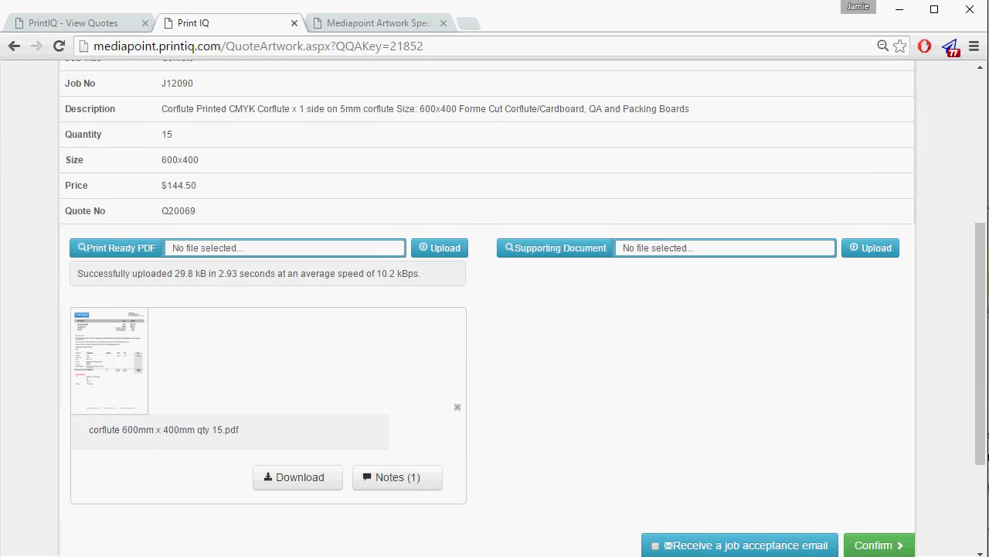
- Review the uploaded artwork for the 15-board corflute job and confirm the artwork submission
scroll(494, 309, "down", 1)
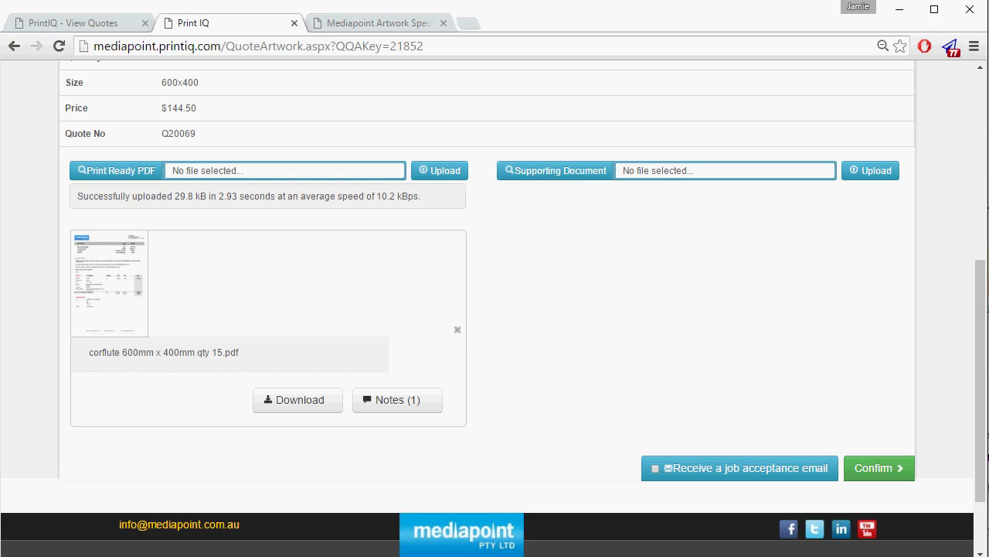
scroll(495, 309, "down", 4)
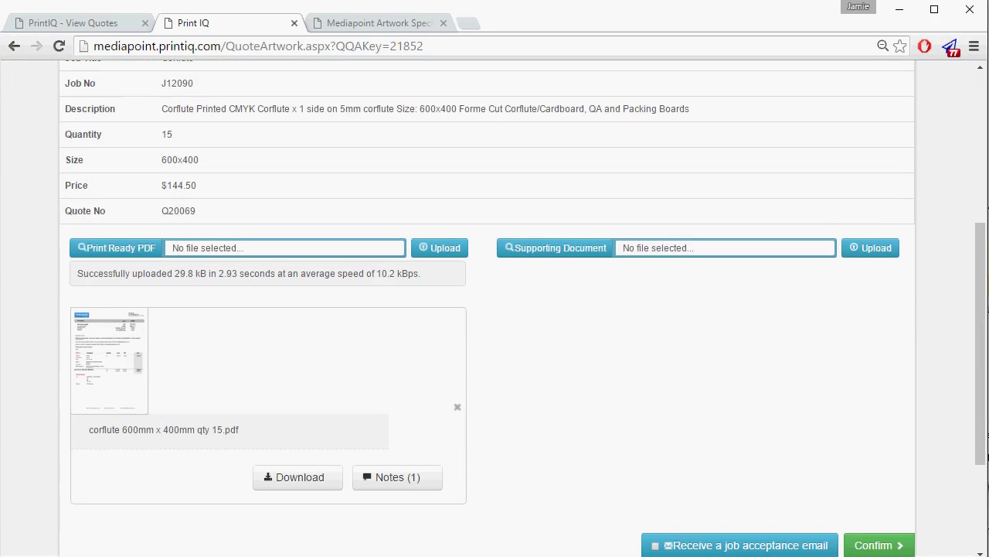
left_click(879, 545)
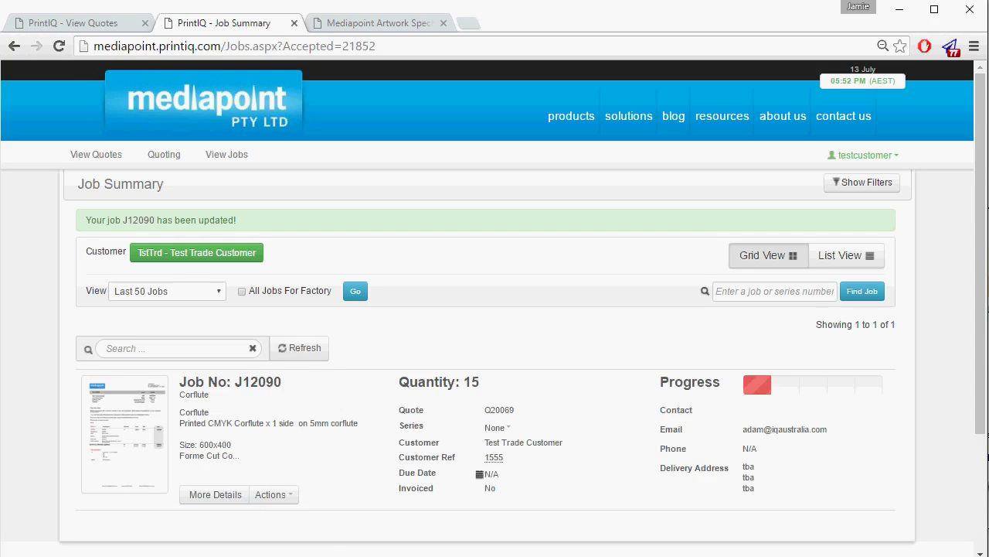
- Open the full list of jobs and examine the quantity, customer reference and due date fields of the newest corflute job
left_click(227, 154)
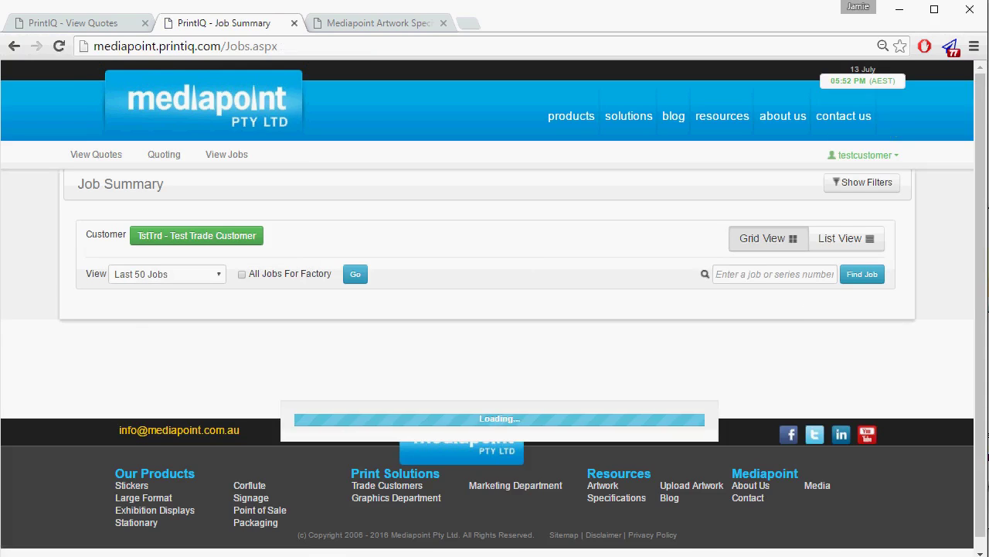
scroll(491, 317, "down", 6)
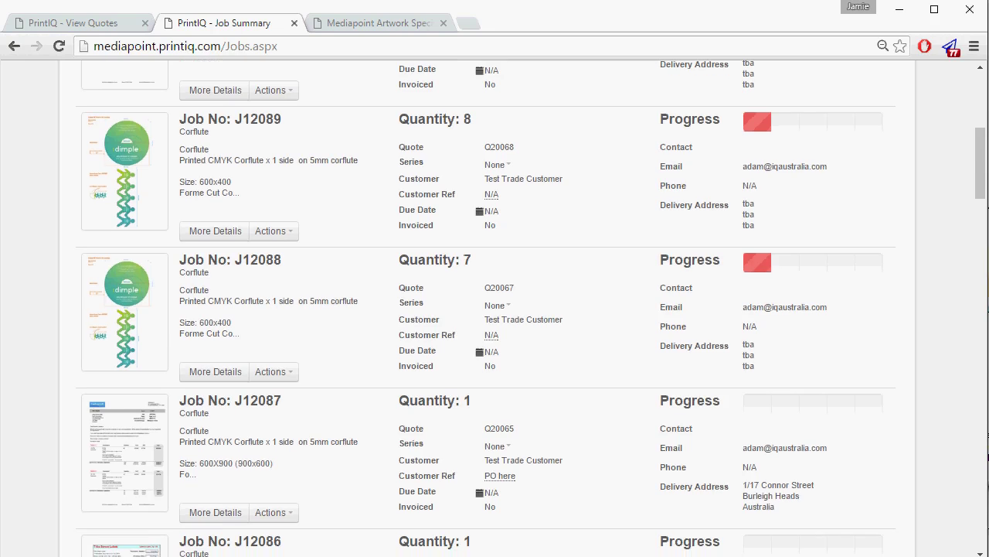
scroll(491, 317, "up", 5)
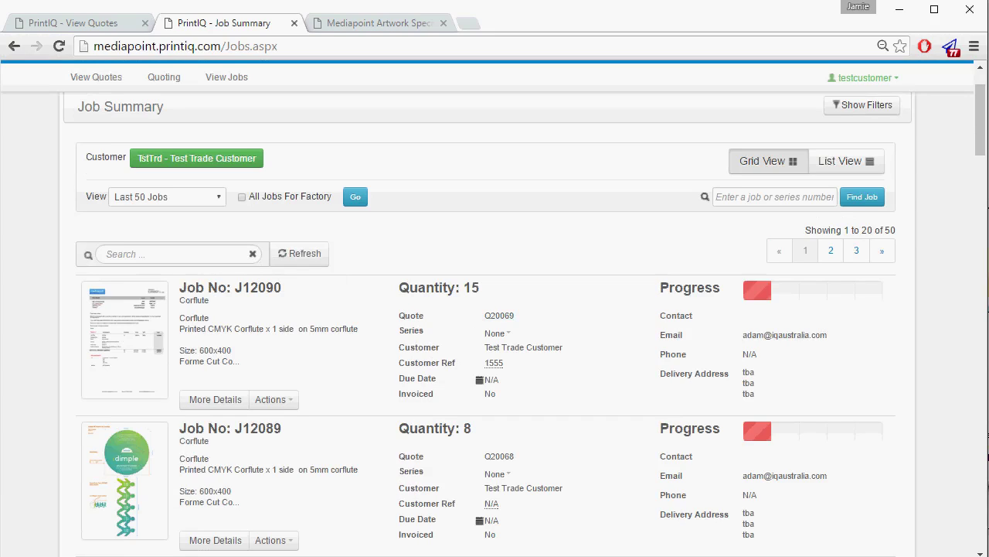
left_click_drag(485, 379, 500, 379)
left_click(416, 378)
left_click_drag(416, 378, 498, 380)
left_click_drag(399, 287, 499, 380)
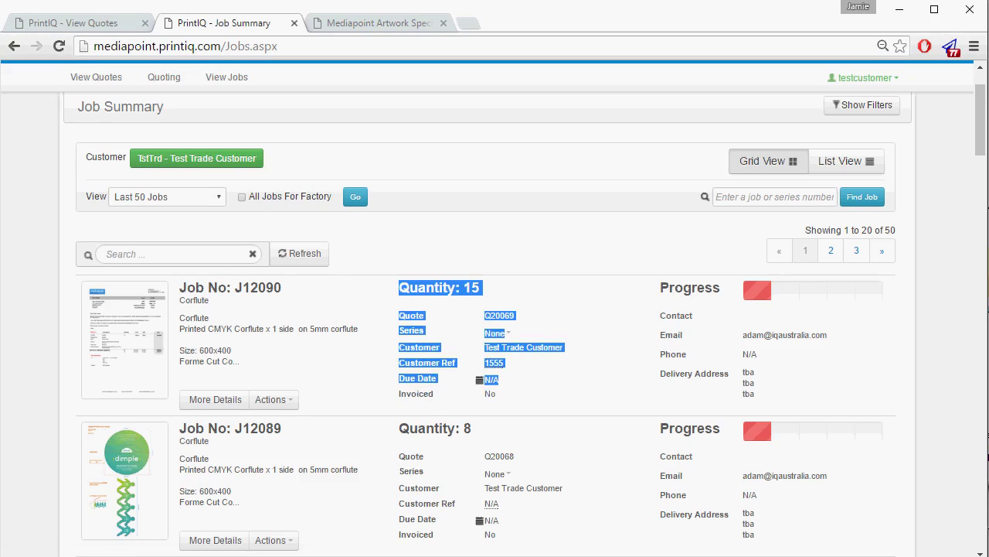
left_click(510, 379)
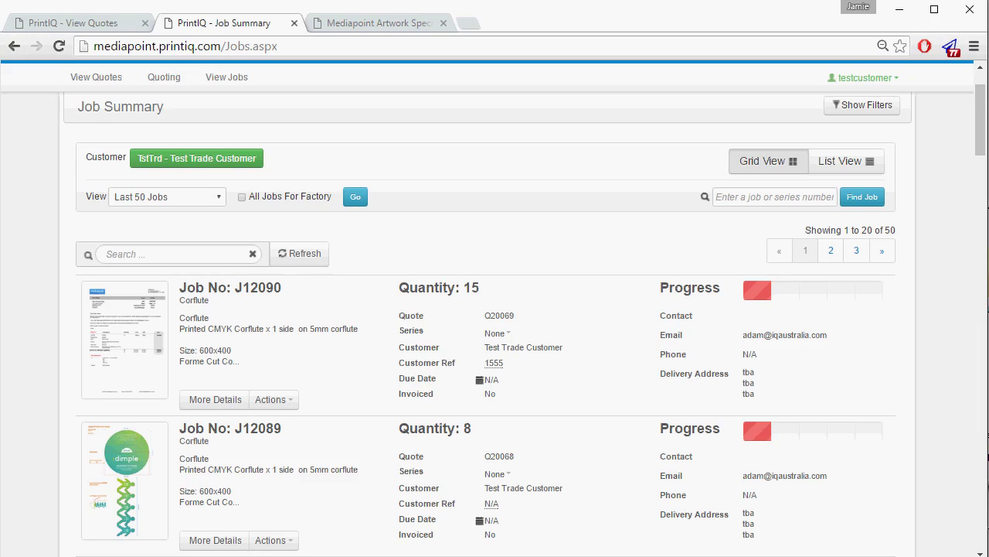
left_click_drag(399, 287, 499, 380)
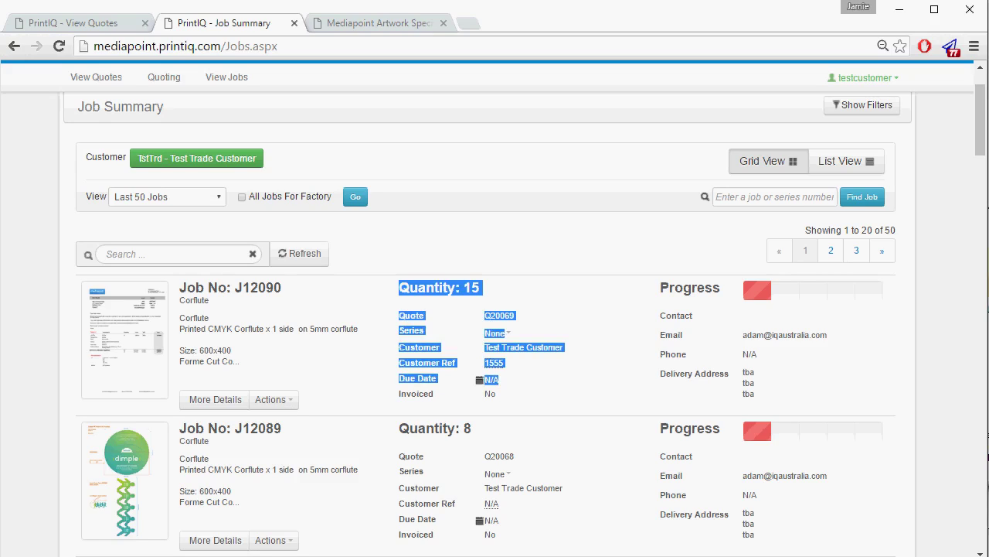
left_click(543, 381)
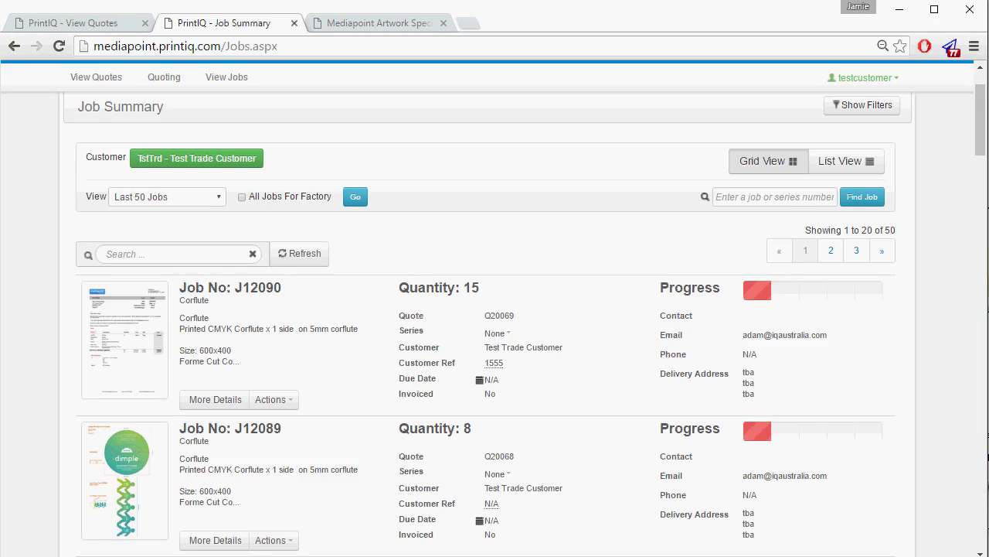
- Check the progress bar of the newest corflute job and compare it with the production stages of older jobs in the list
mouse_move(757, 290)
scroll(495, 309, "down", 15)
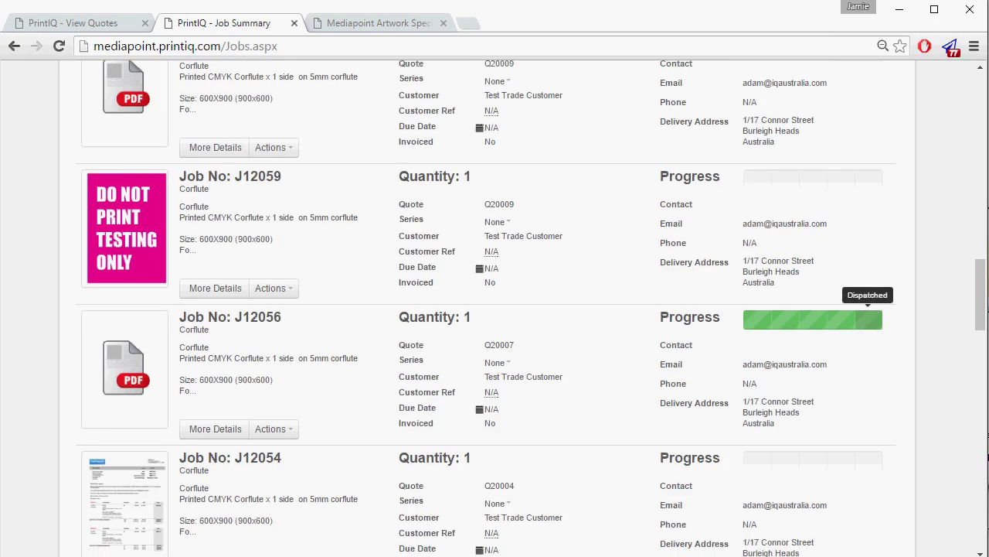
scroll(867, 319, "up", 12)
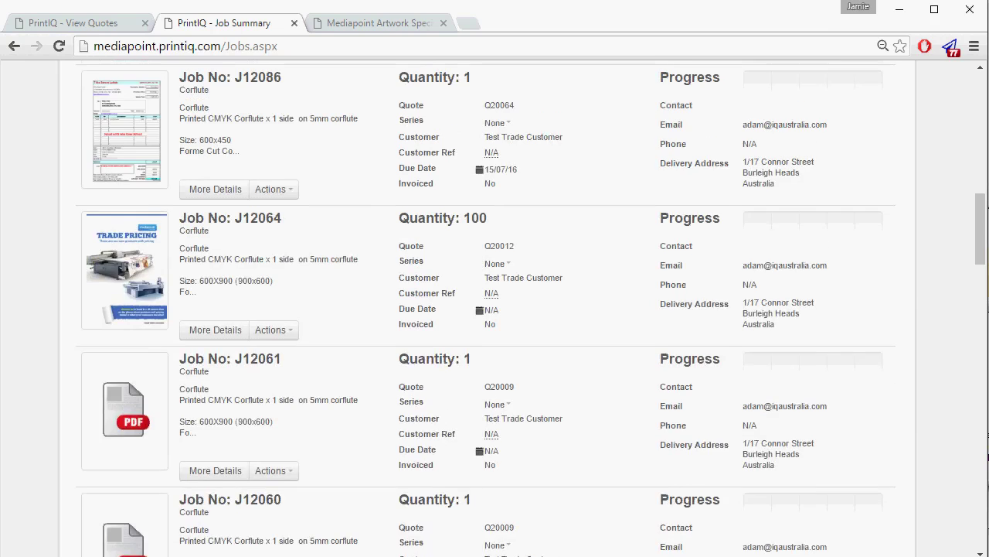
scroll(278, 348, "up", 7)
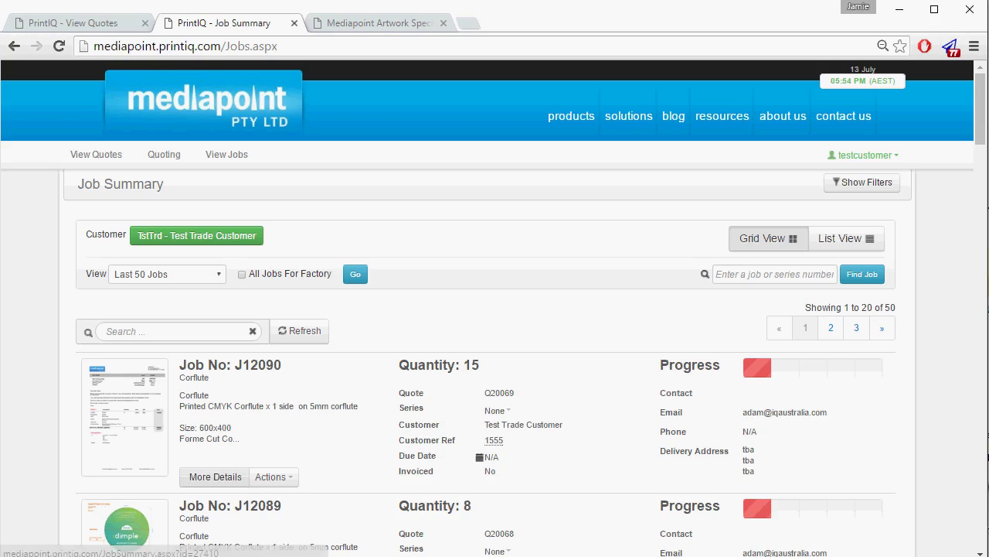
- Open the full details of the 15-board corflute job and review its delivery contact, delivery method and job information
left_click(215, 476)
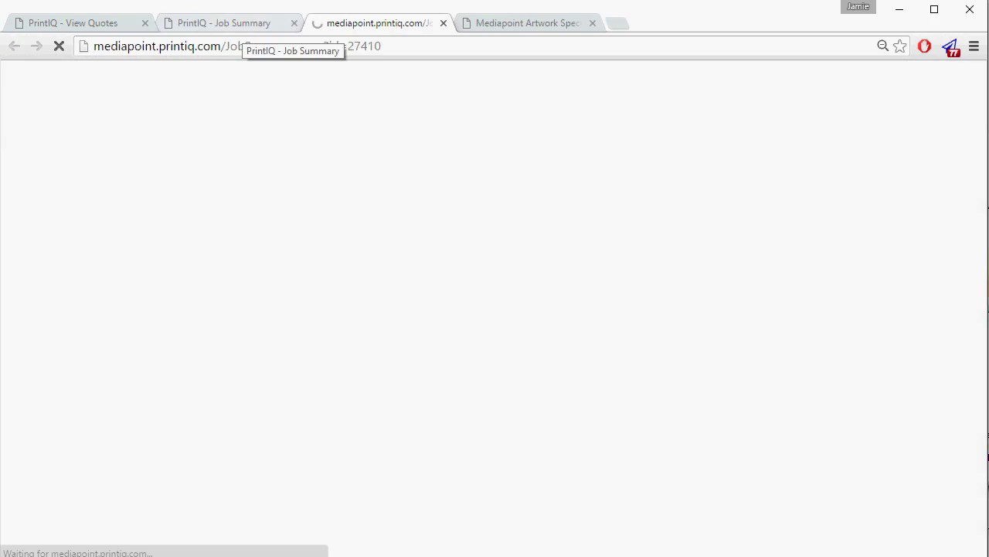
scroll(494, 309, "down", 2)
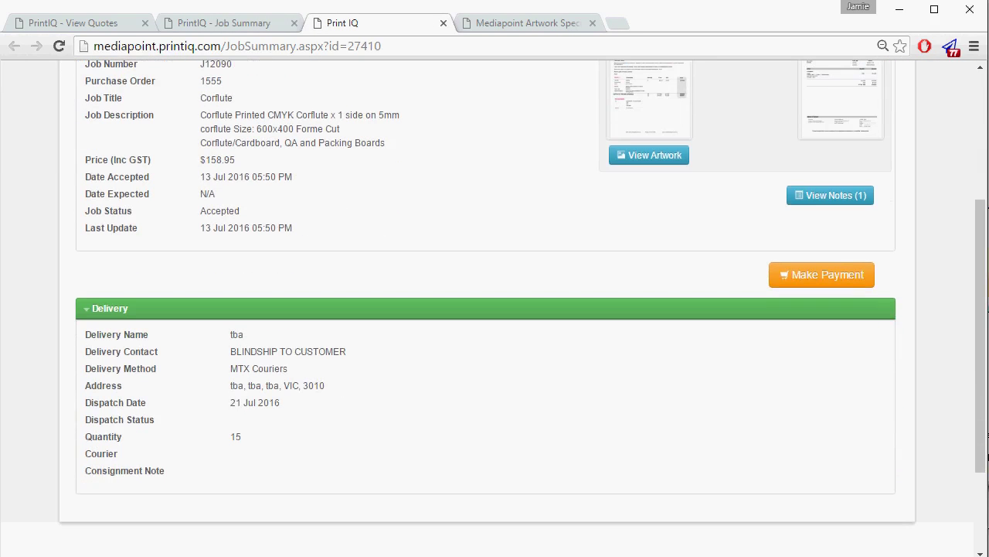
left_click_drag(287, 368, 231, 352)
scroll(495, 309, "up", 3)
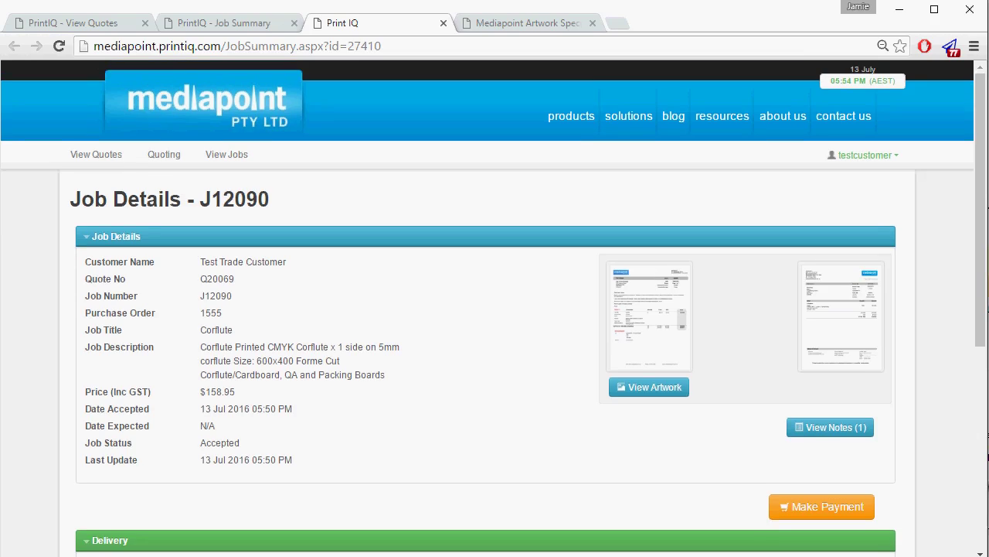